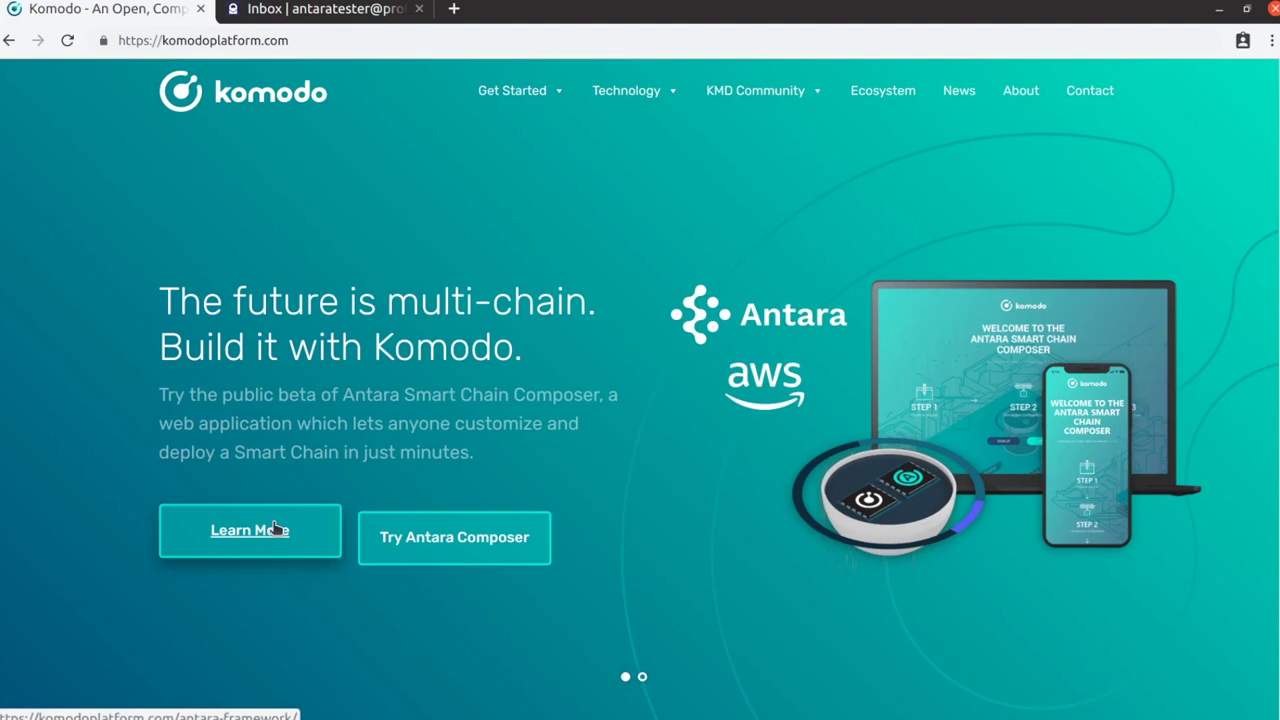
# Open the Composer sign-up form and enter the account e-mail and the password twice
pyautogui.click(396, 528)
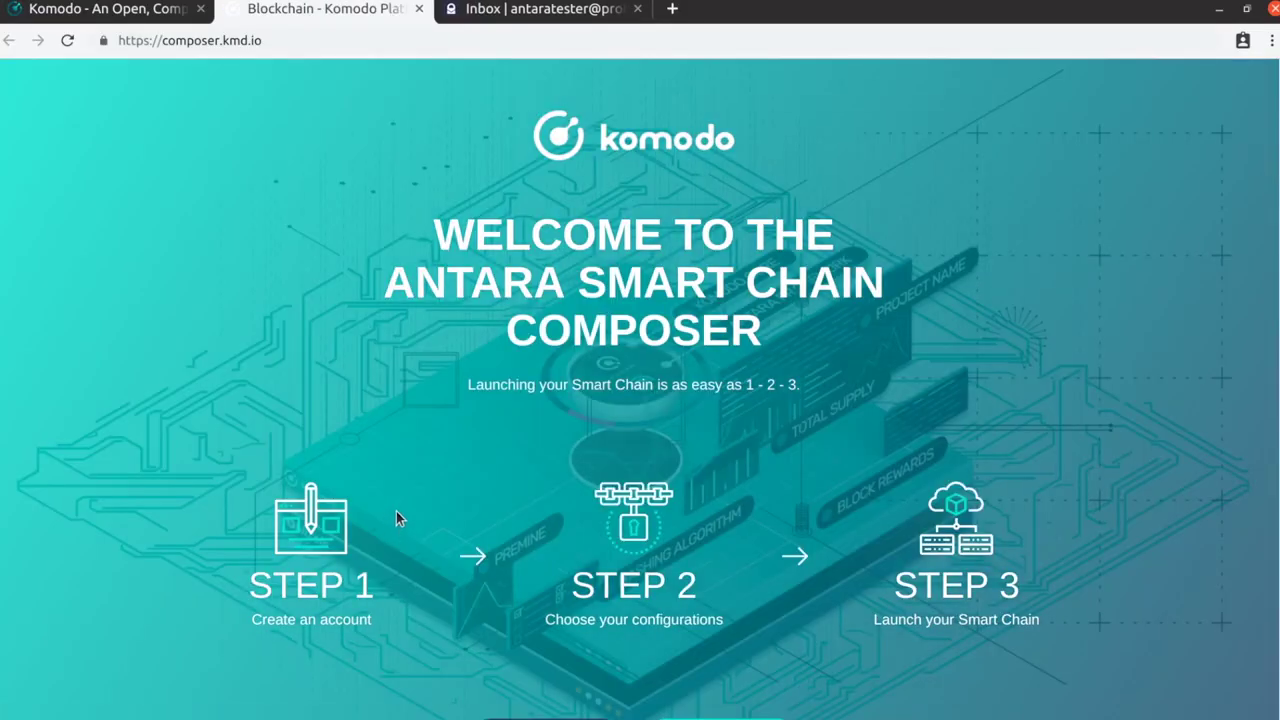
pyautogui.scroll(-1, 620, 416)
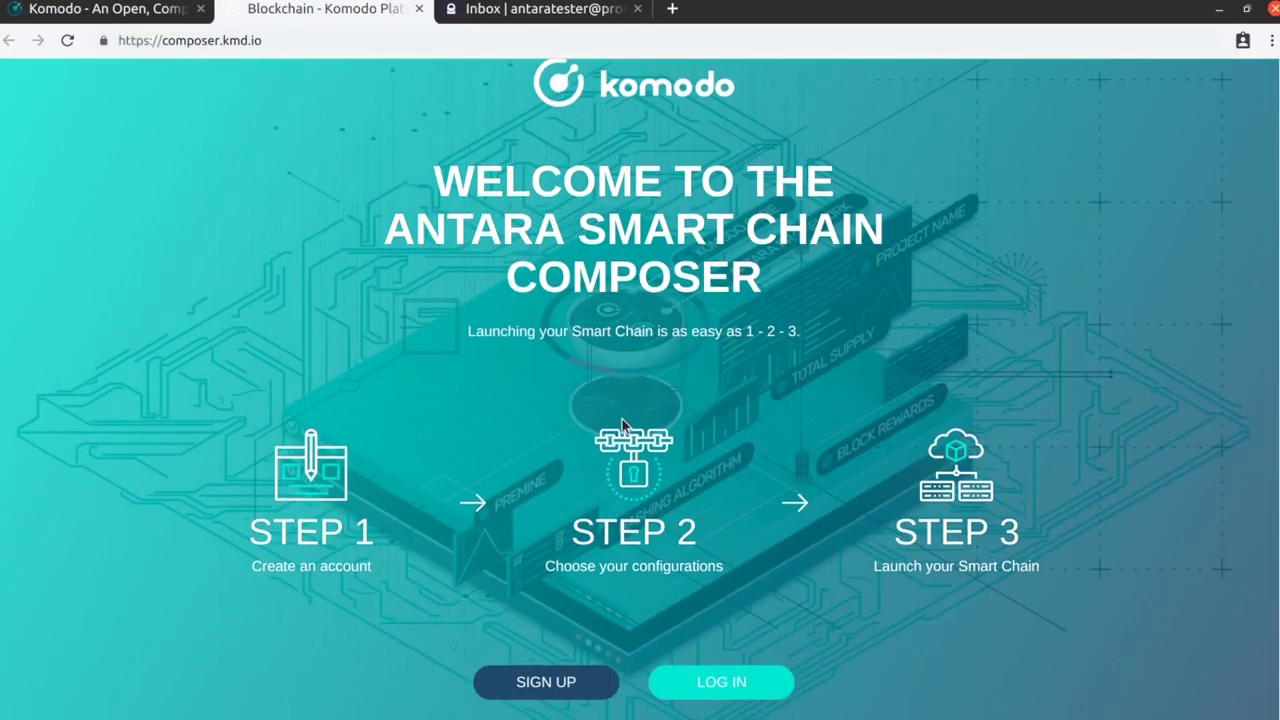
pyautogui.click(532, 681)
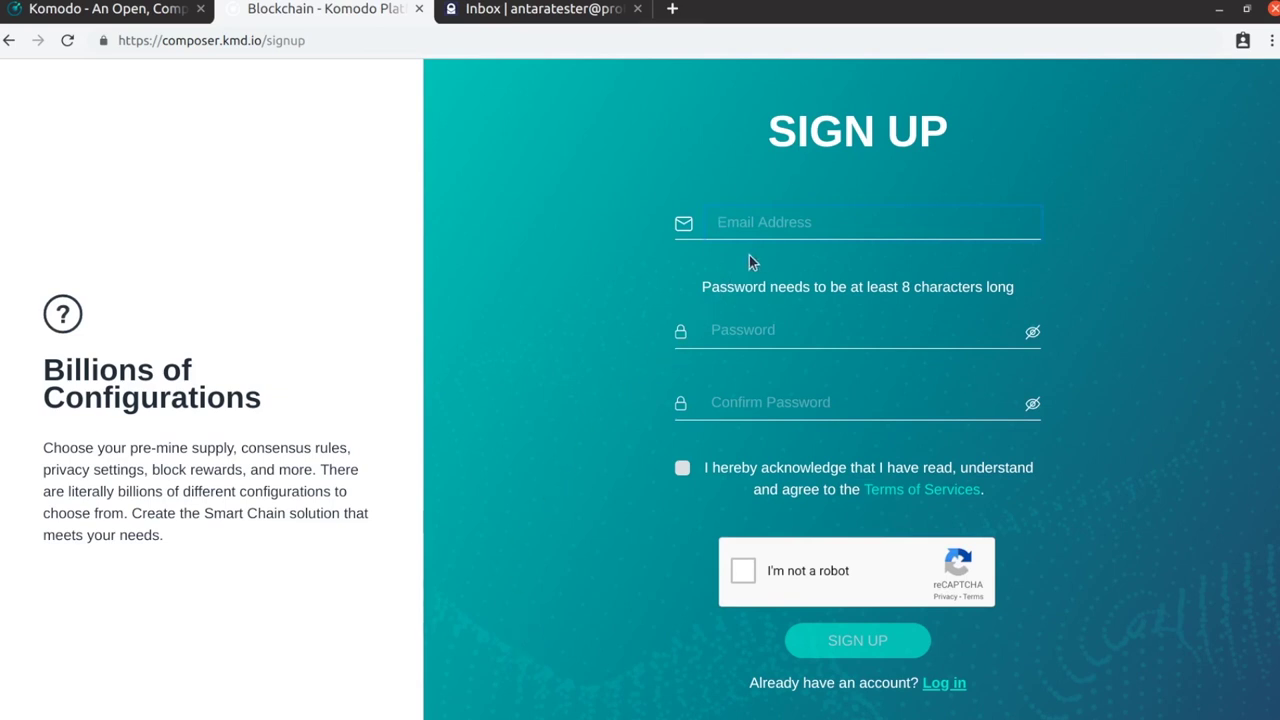
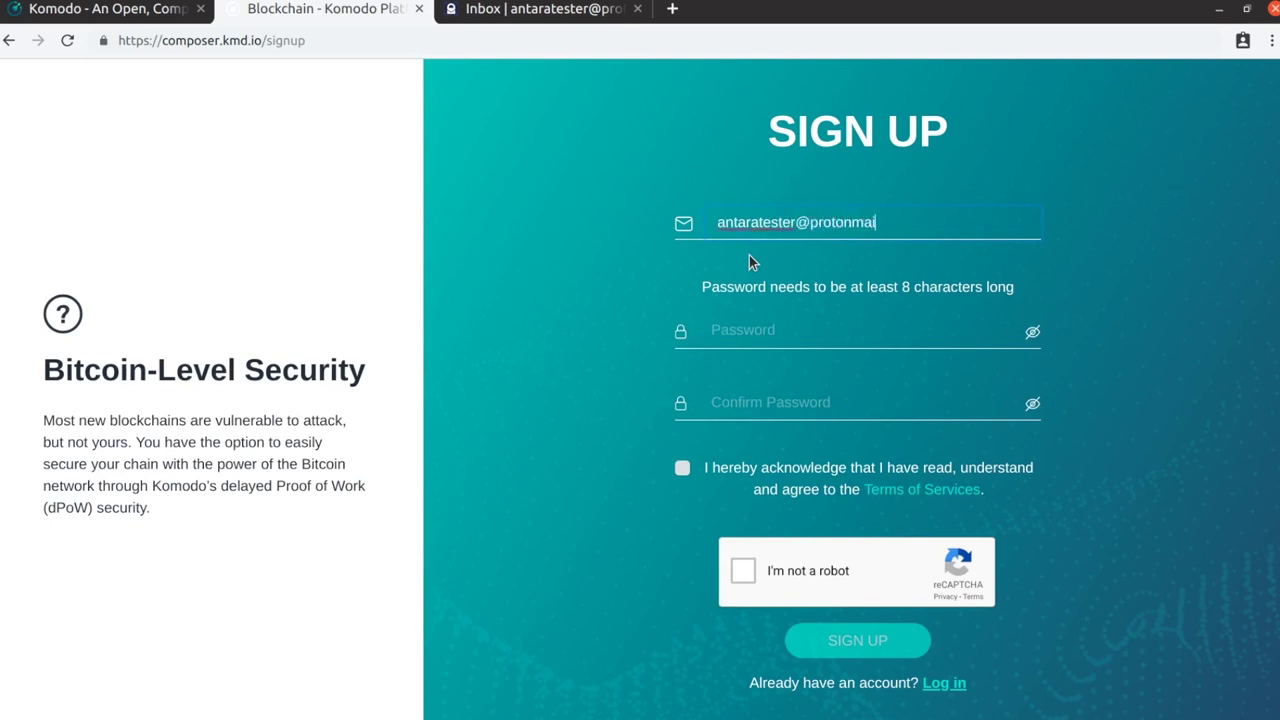
pyautogui.press('Tab')
pyautogui.write('***')
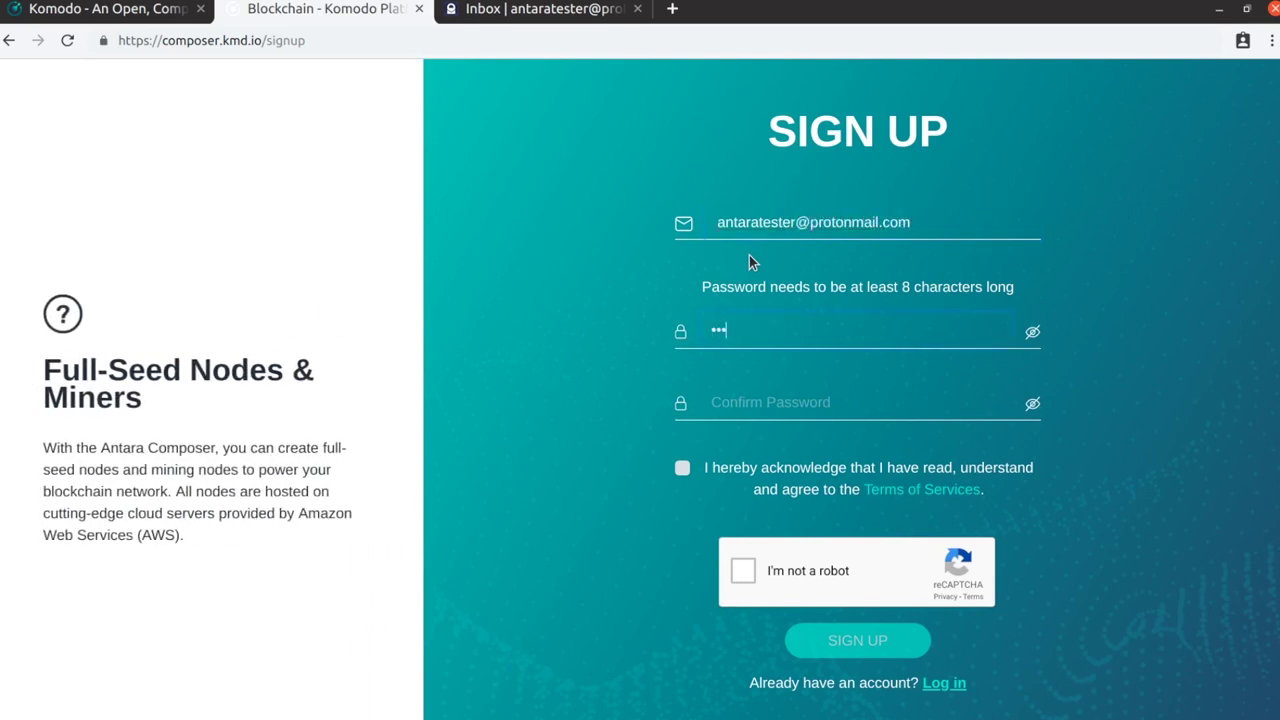
pyautogui.write('*******')
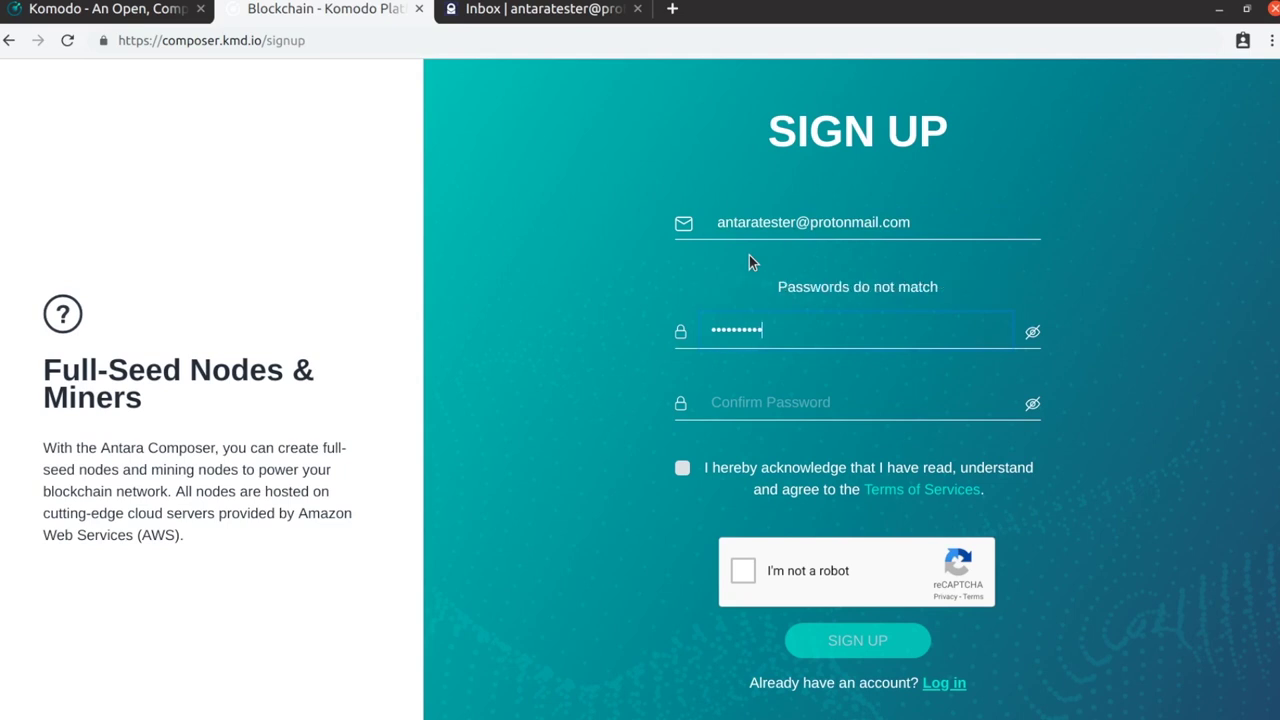
pyautogui.write('**')
pyautogui.press('Tab')
pyautogui.write('***')
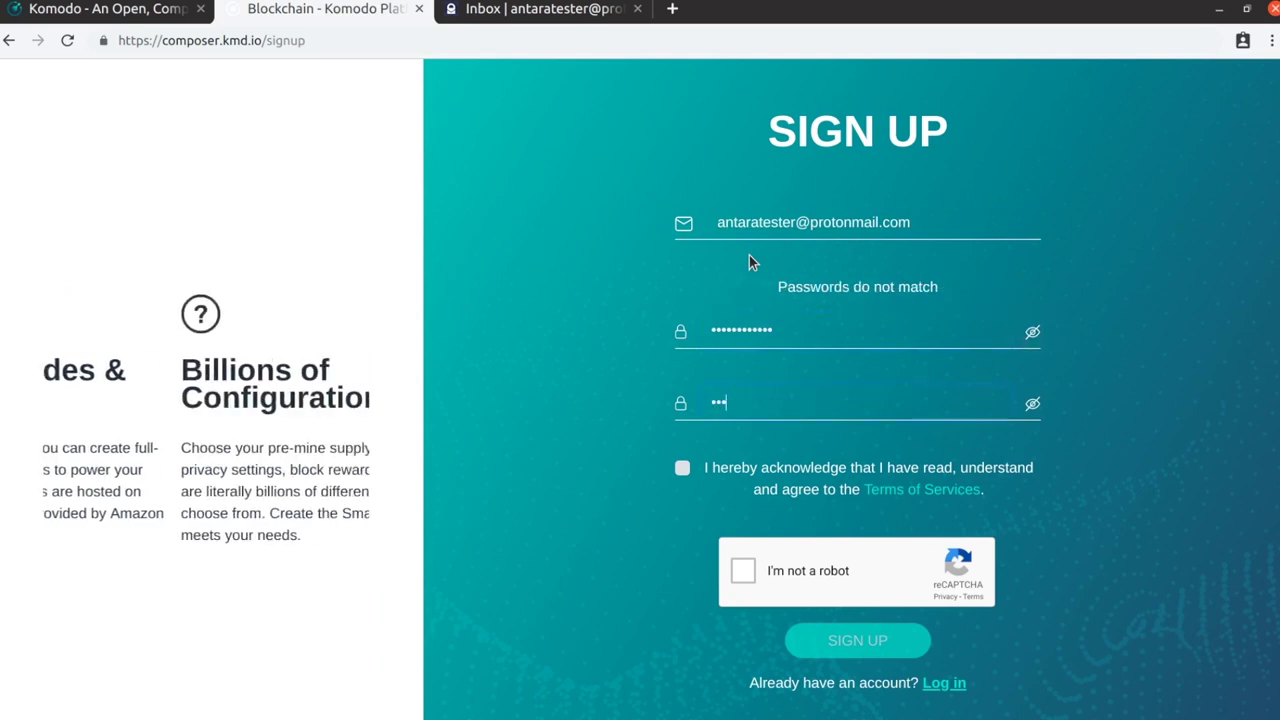
pyautogui.write('****')
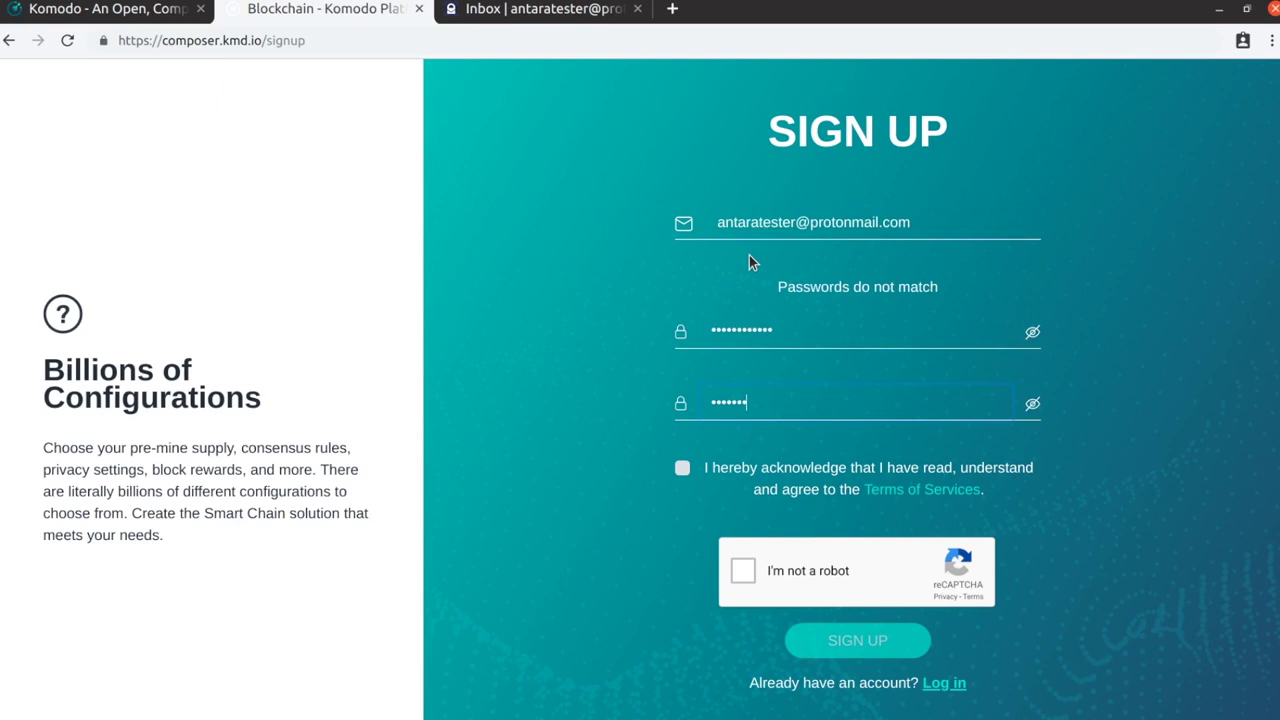
pyautogui.write('*****')
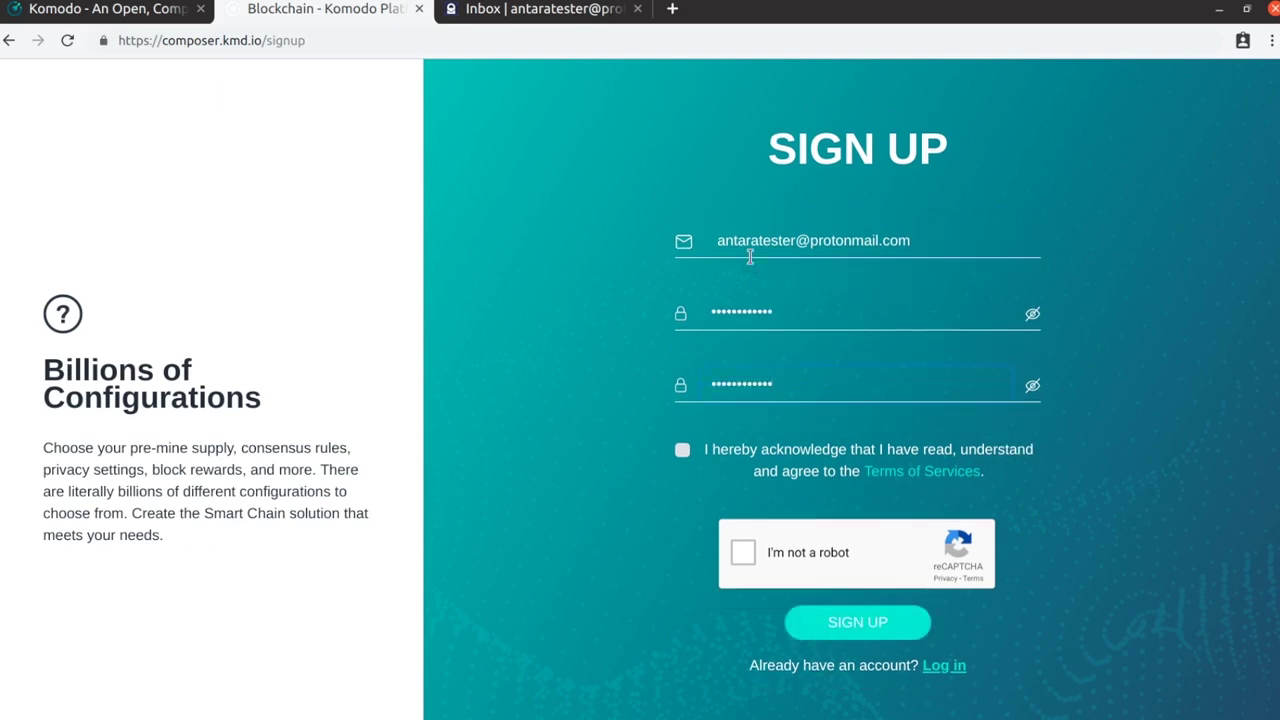
# Accept the terms, pass the reCAPTCHA by marking the four chimney squares, and submit the sign-up
pyautogui.click(683, 449)
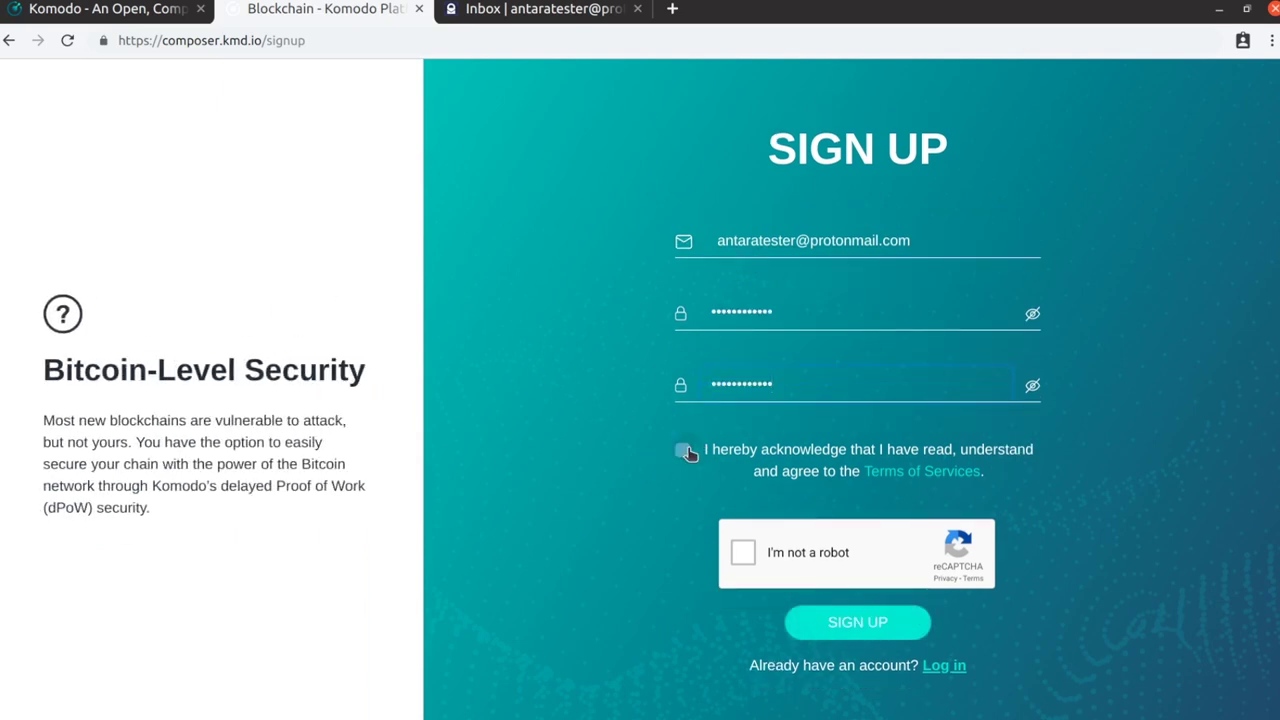
pyautogui.click(740, 554)
pyautogui.click(488, 515)
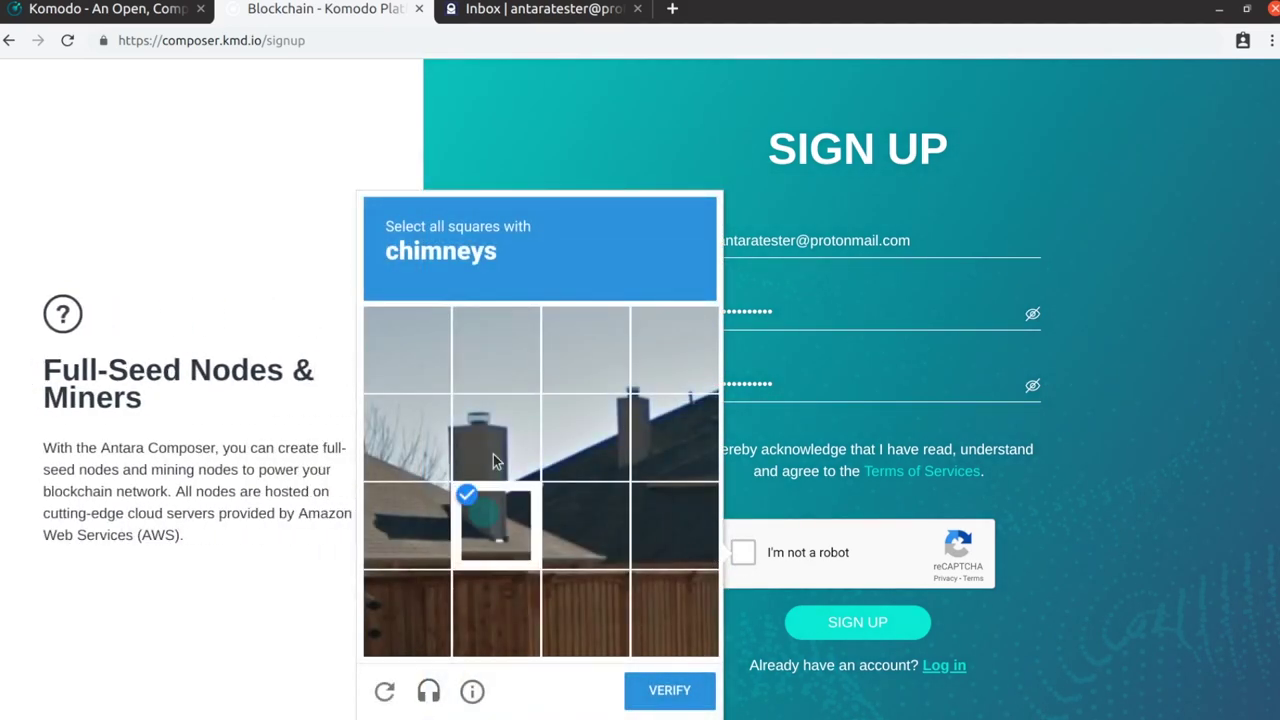
pyautogui.click(495, 440)
pyautogui.click(615, 430)
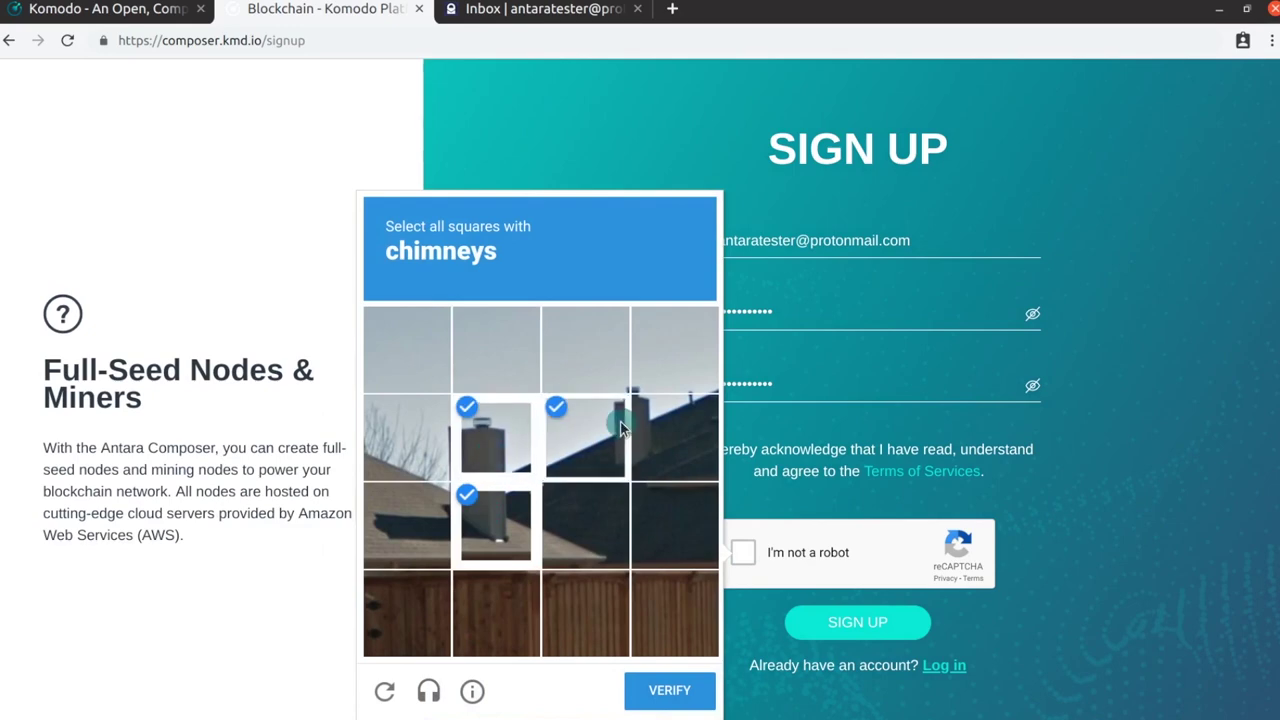
pyautogui.click(665, 460)
pyautogui.click(668, 694)
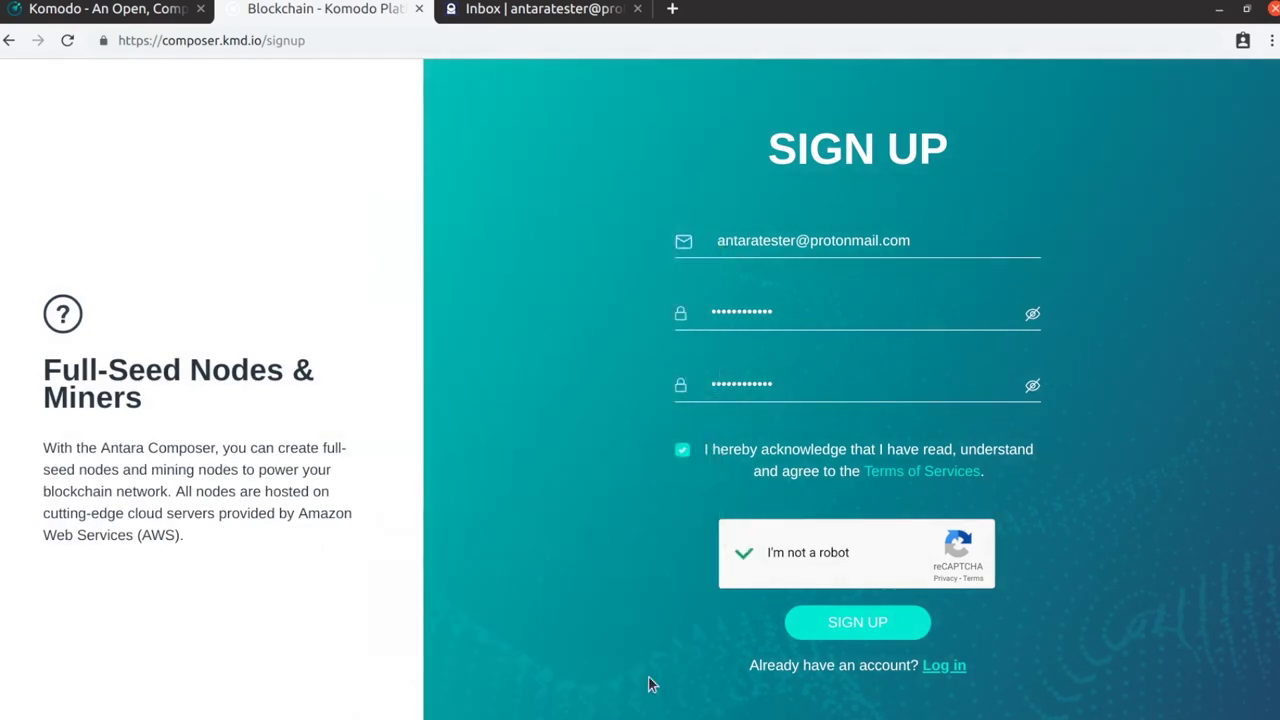
pyautogui.click(850, 621)
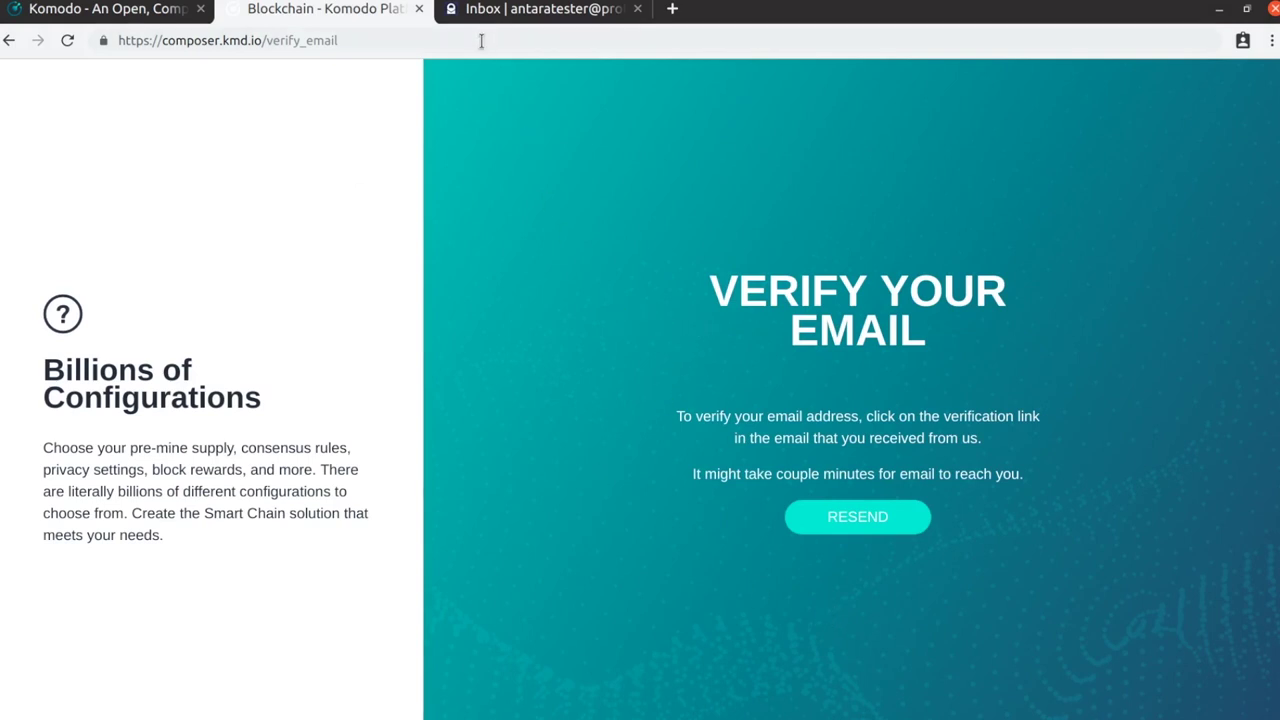
# Open the Account Verification Token message in the ProtonMail inbox
pyautogui.click(490, 12)
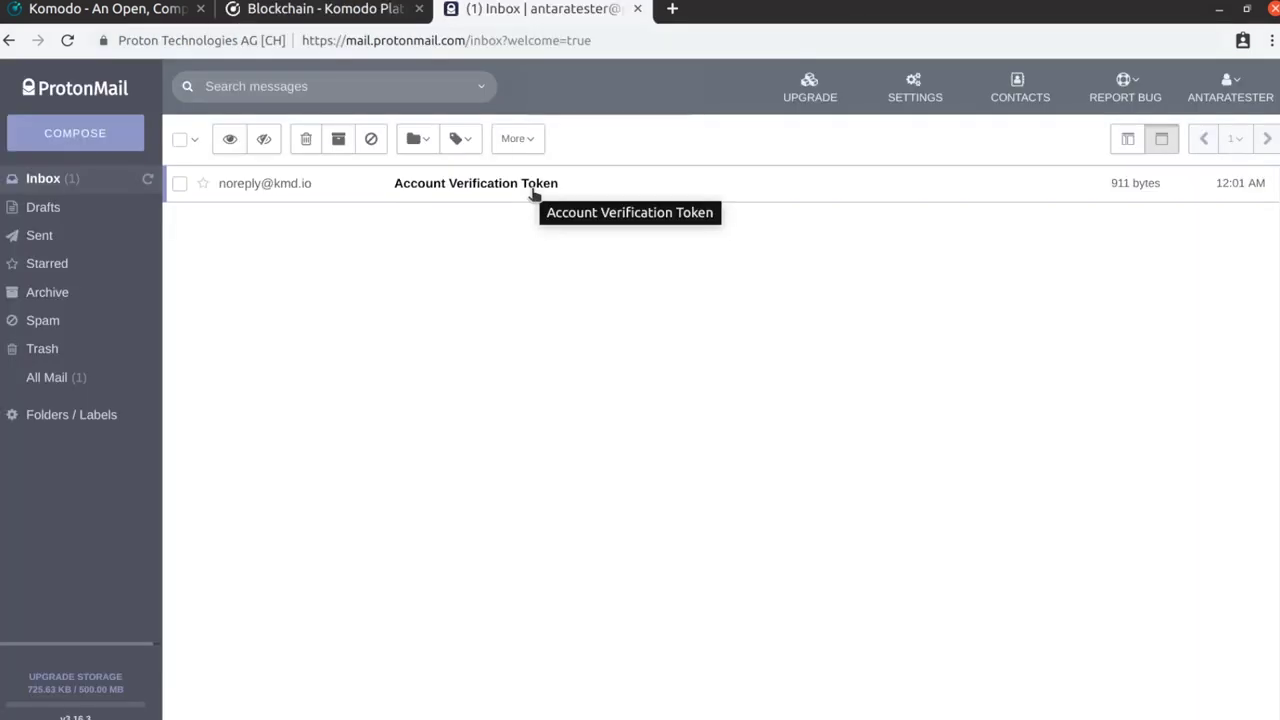
pyautogui.click(533, 190)
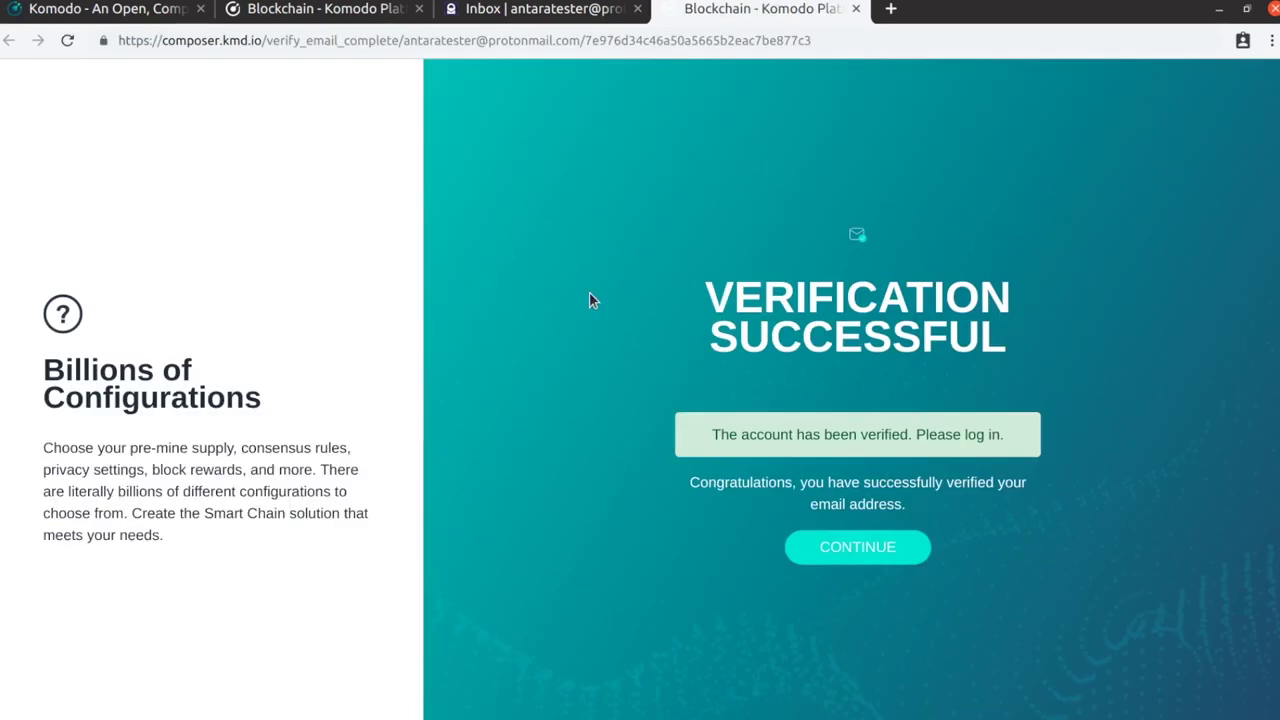
# Close the old tab and log in with the account e-mail and password, passing the robot check
pyautogui.click(421, 9)
pyautogui.click(874, 550)
pyautogui.click(714, 390)
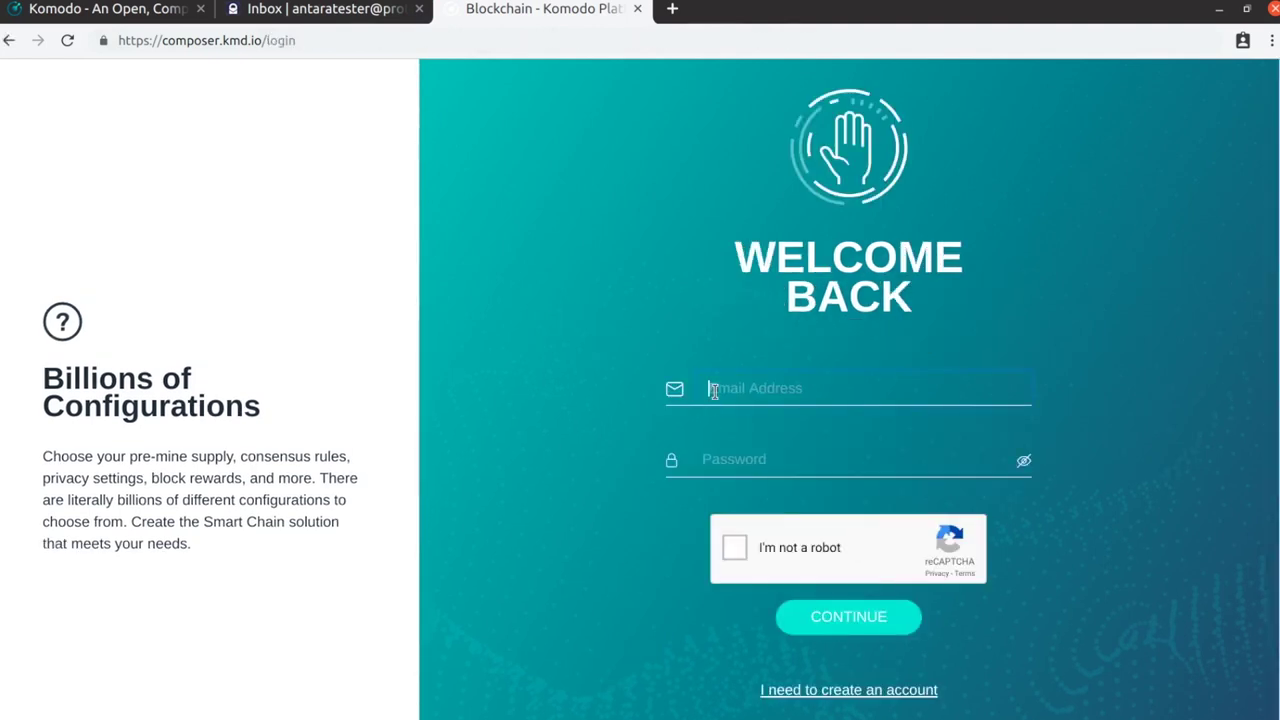
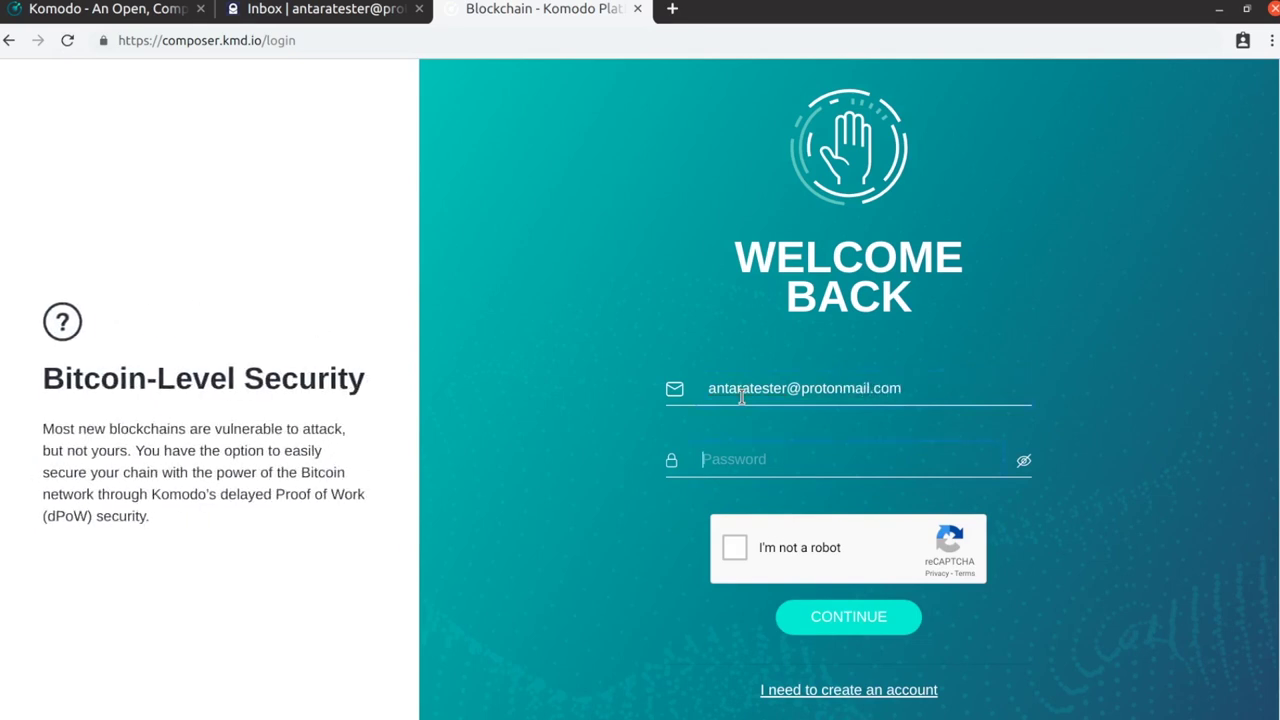
pyautogui.press('Tab')
pyautogui.write('•')
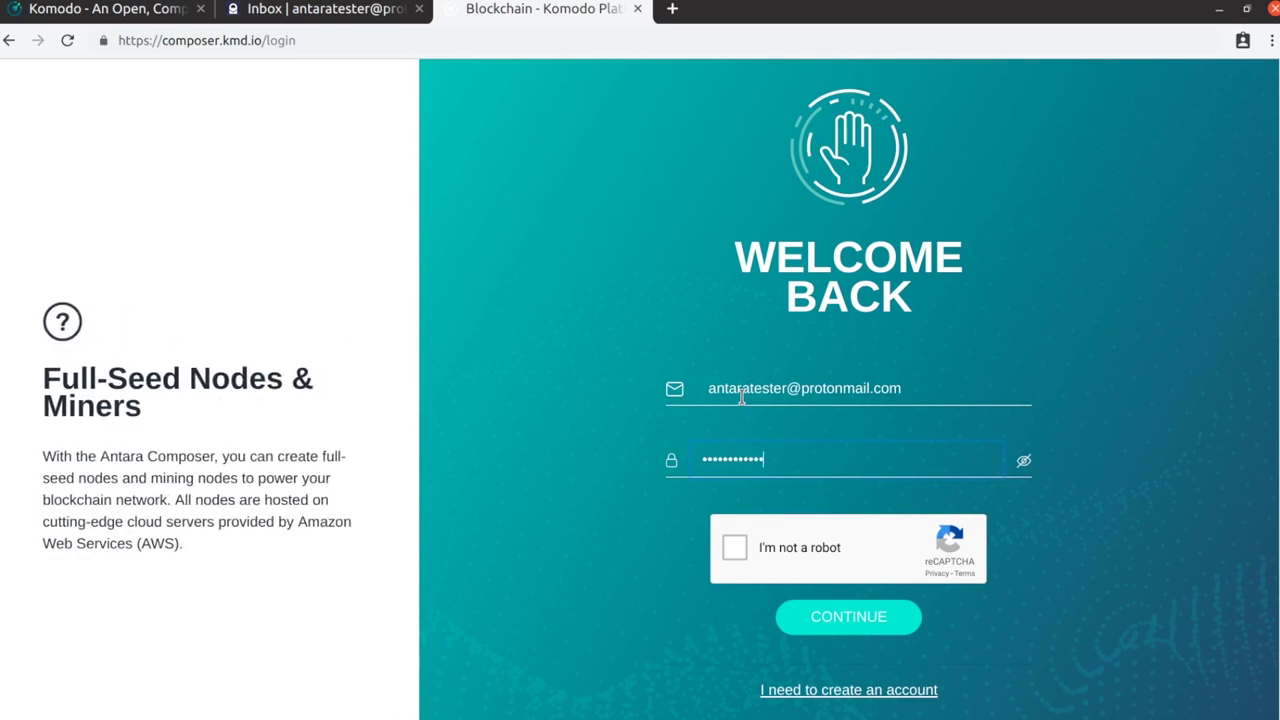
pyautogui.click(738, 550)
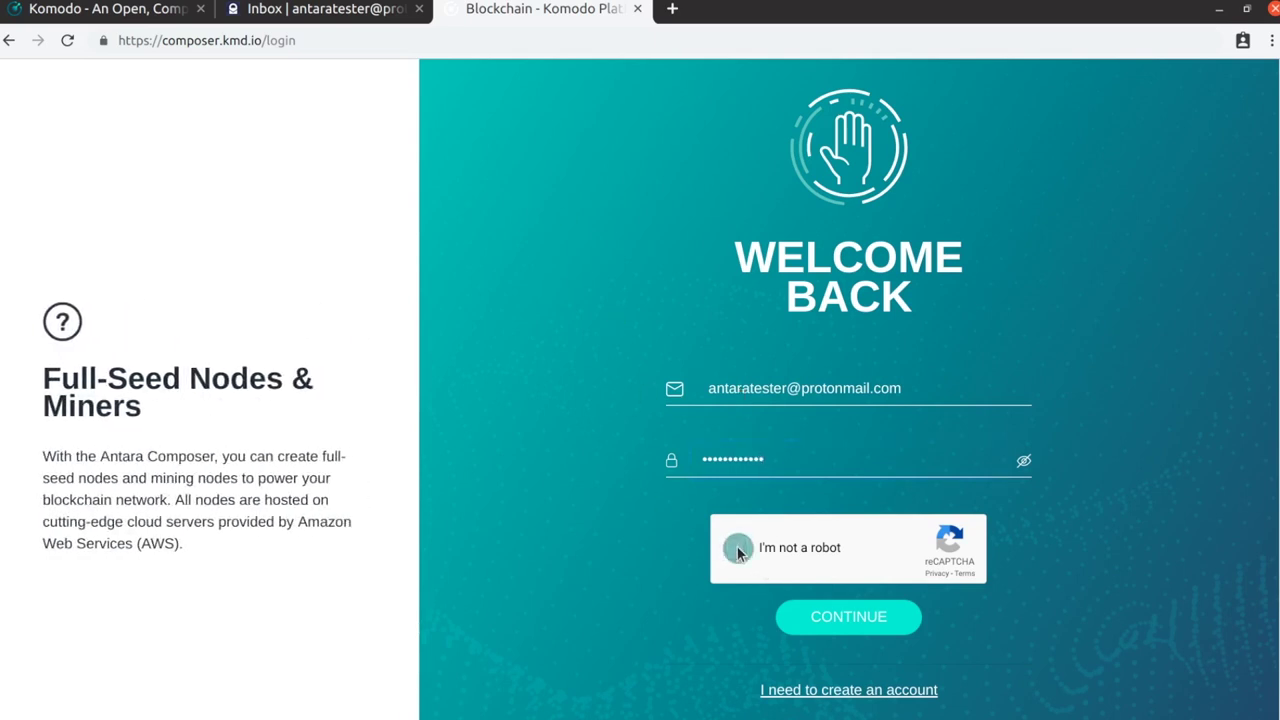
pyautogui.click(832, 618)
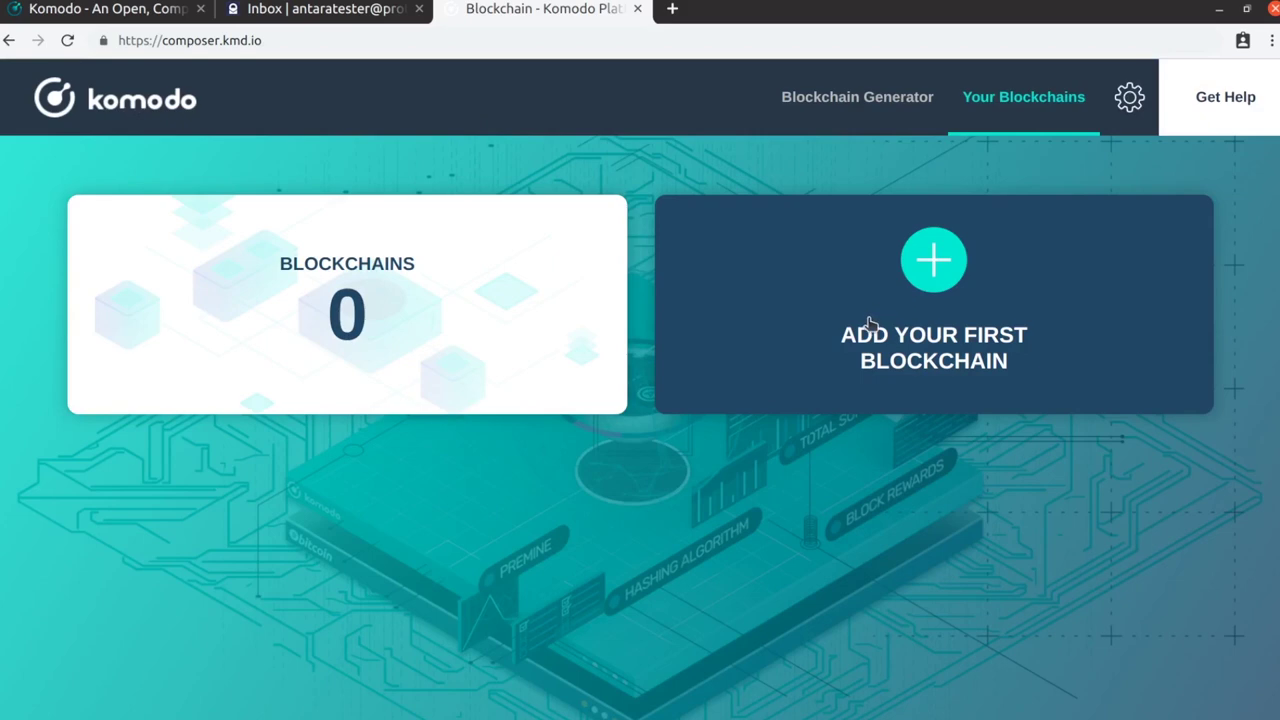
# Start a new blockchain and name it WINECHAIN
pyautogui.click(904, 280)
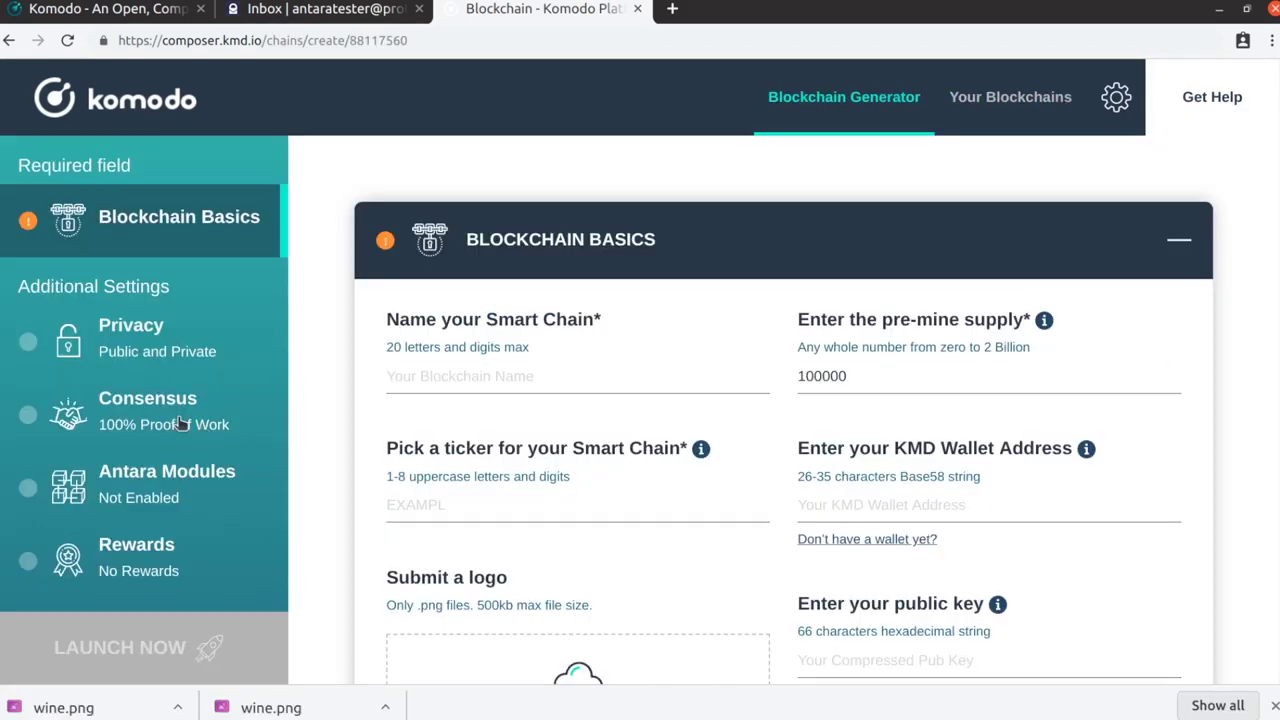
pyautogui.scroll(-1, 440, 437)
pyautogui.scroll(-8, 440, 437)
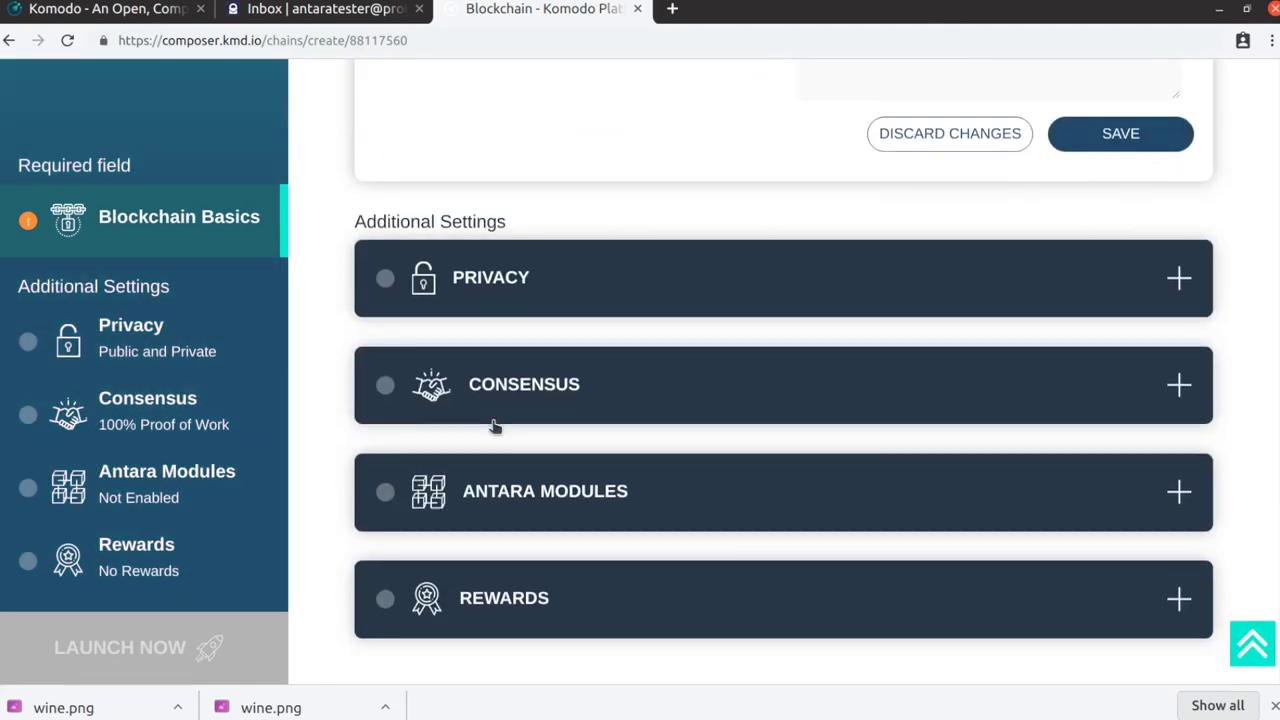
pyautogui.scroll(3, 514, 451)
pyautogui.scroll(7, 514, 445)
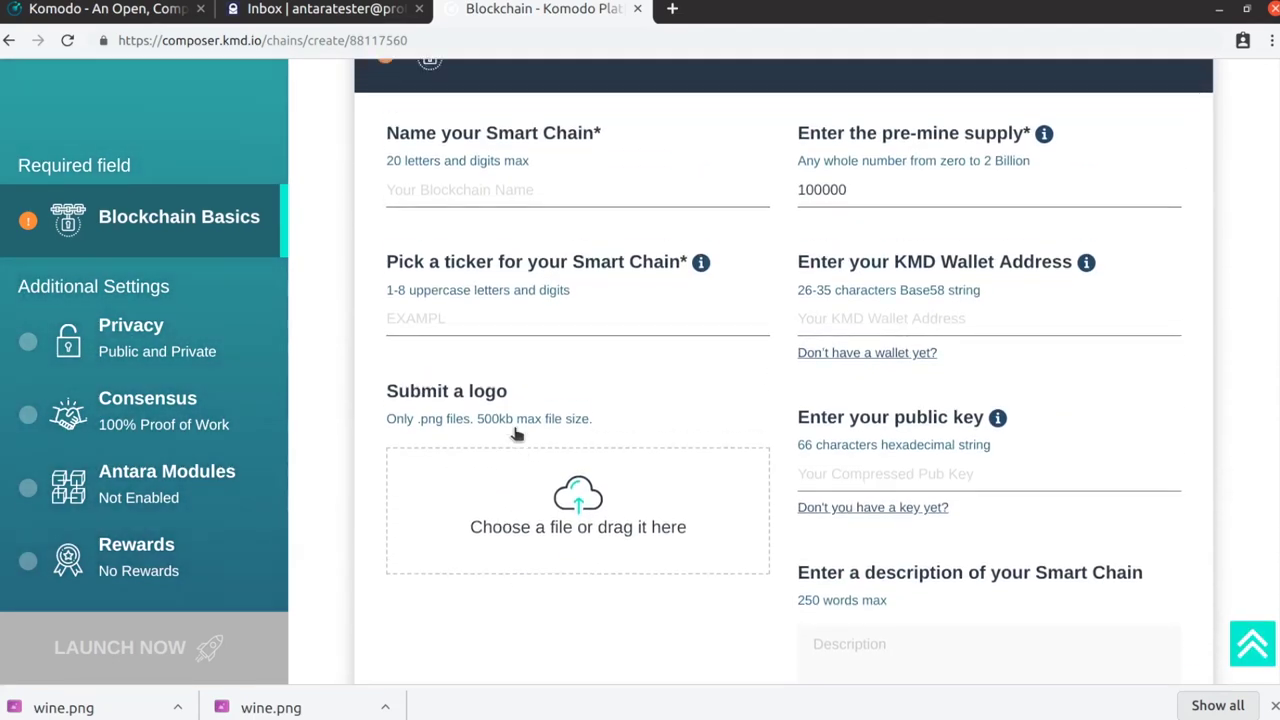
pyautogui.click(463, 375)
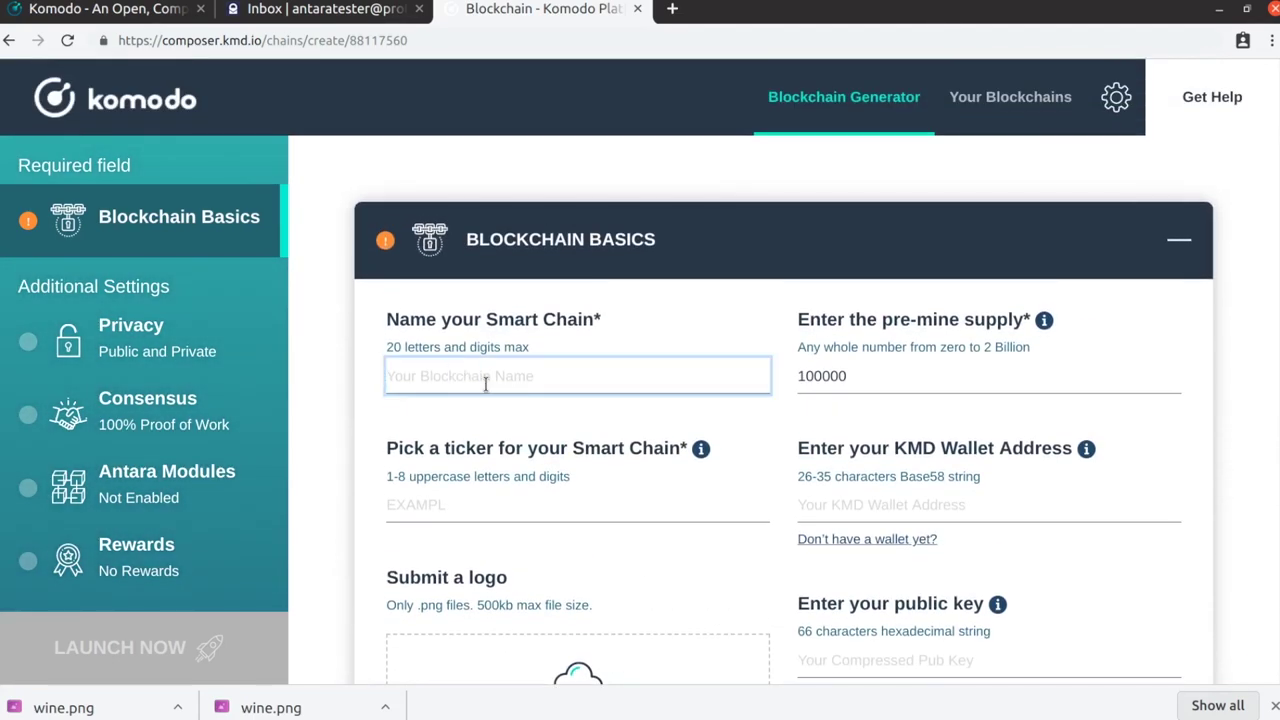
pyautogui.write('WINECHAIN')
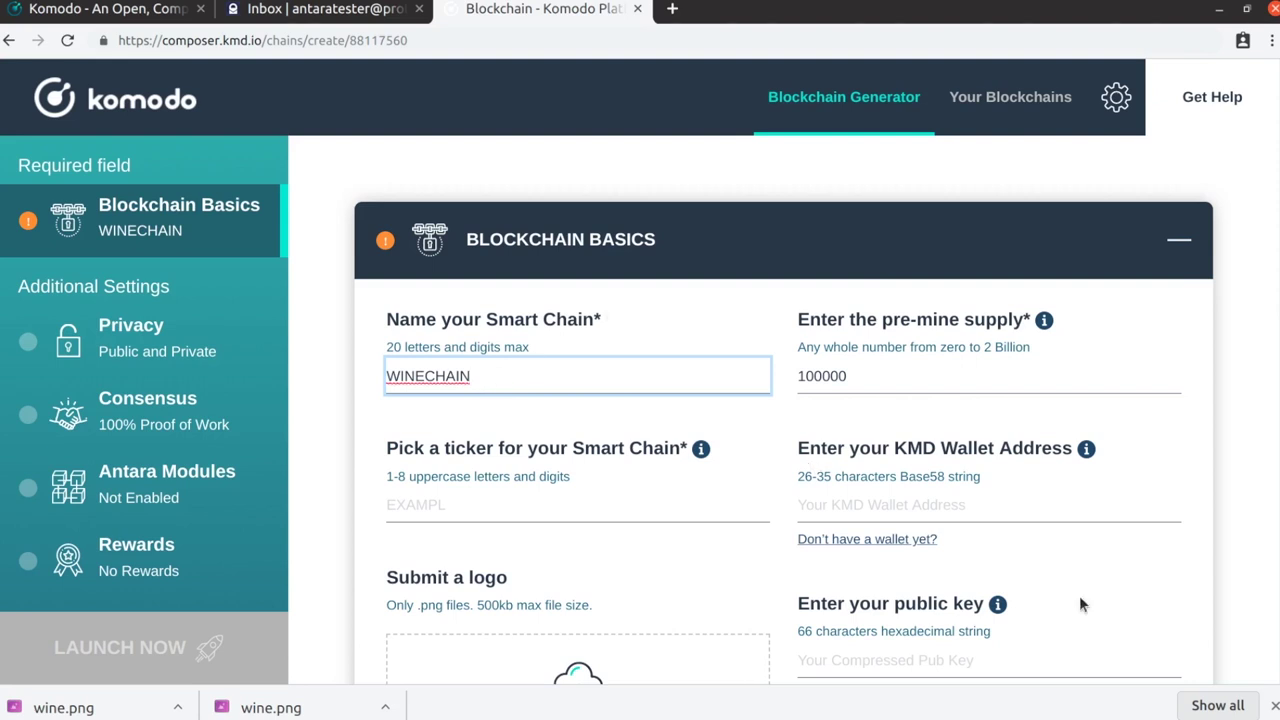
# Change the pre-mine supply from 100000 to 1000000 and set the ticker to WINE1
pyautogui.click(855, 375)
pyautogui.doubleClick(855, 375)
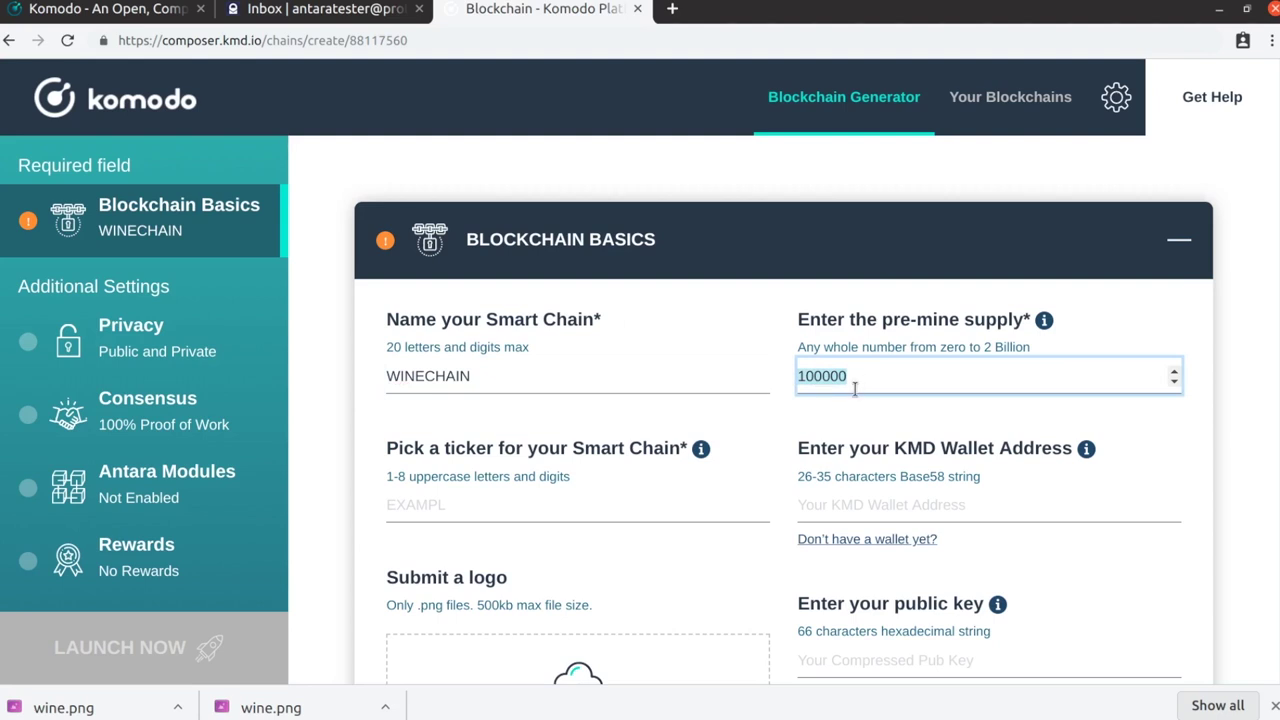
pyautogui.write('1000000')
pyautogui.click(490, 512)
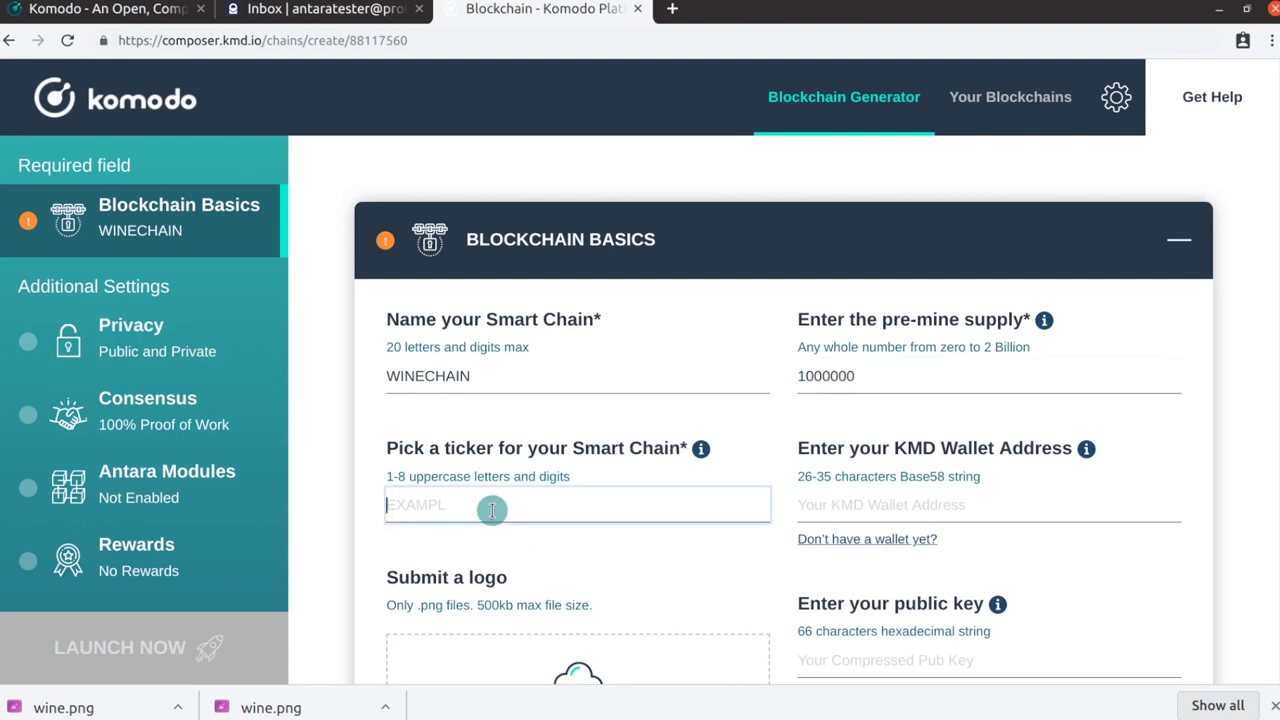
pyautogui.write('WINE1')
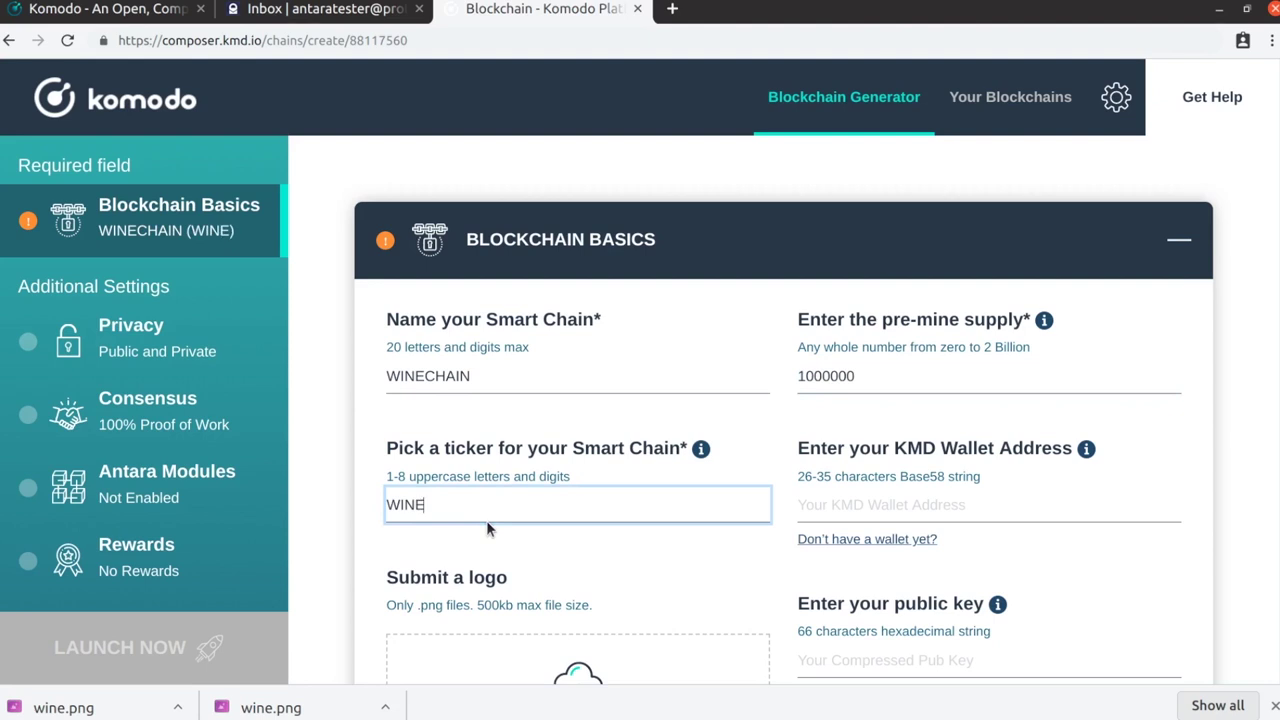
# Fill the KMD Wallet Address field with the address saved in the Atom note
pyautogui.click(817, 497)
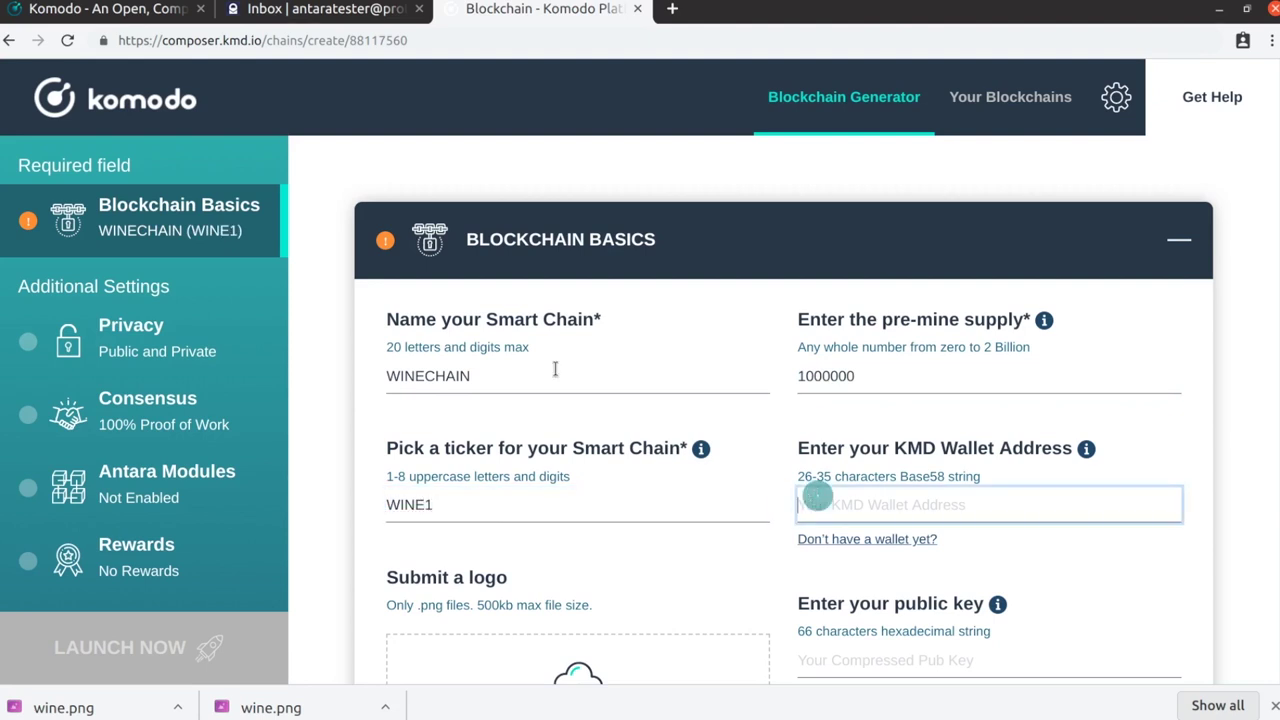
pyautogui.click(20, 130)
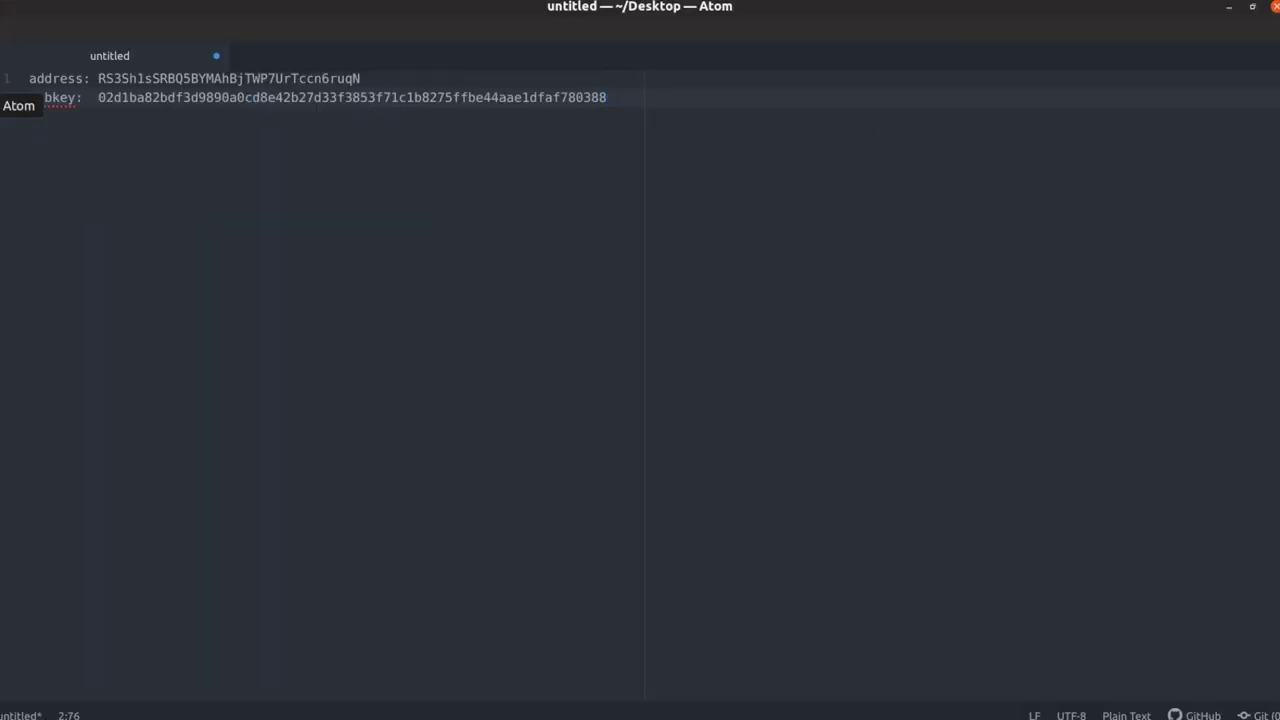
pyautogui.doubleClick(239, 77)
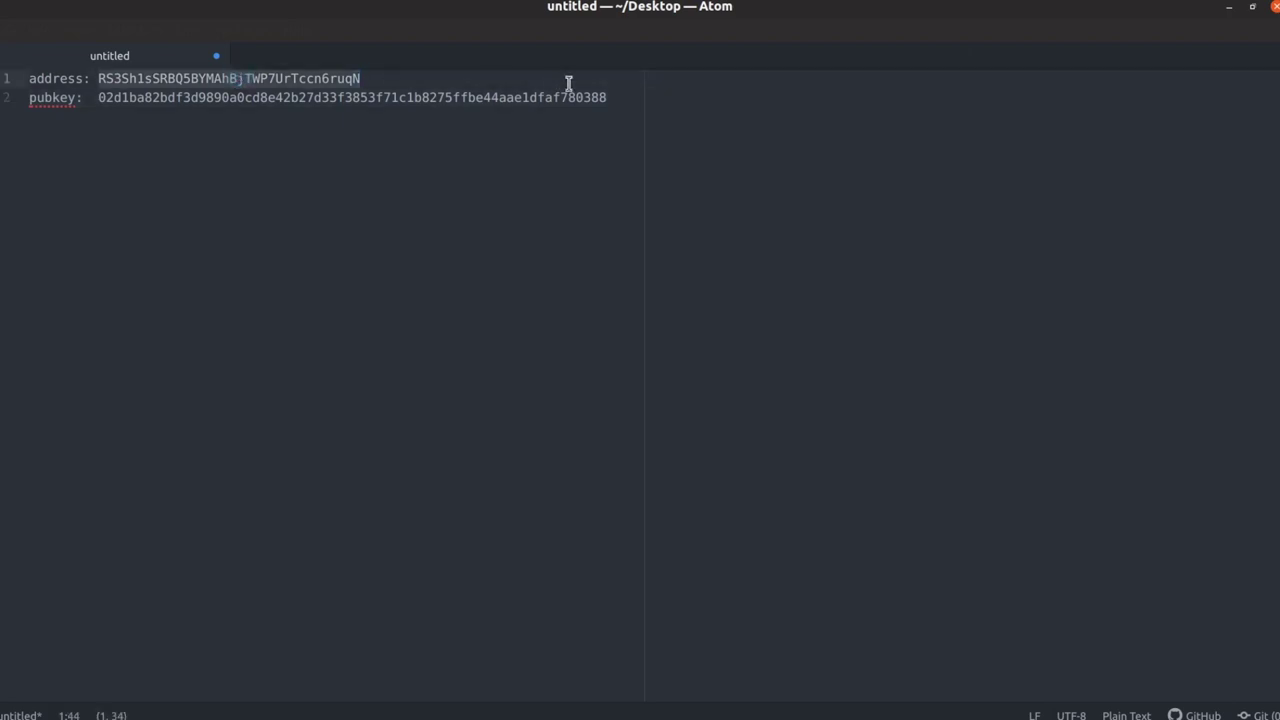
pyautogui.click(1229, 7)
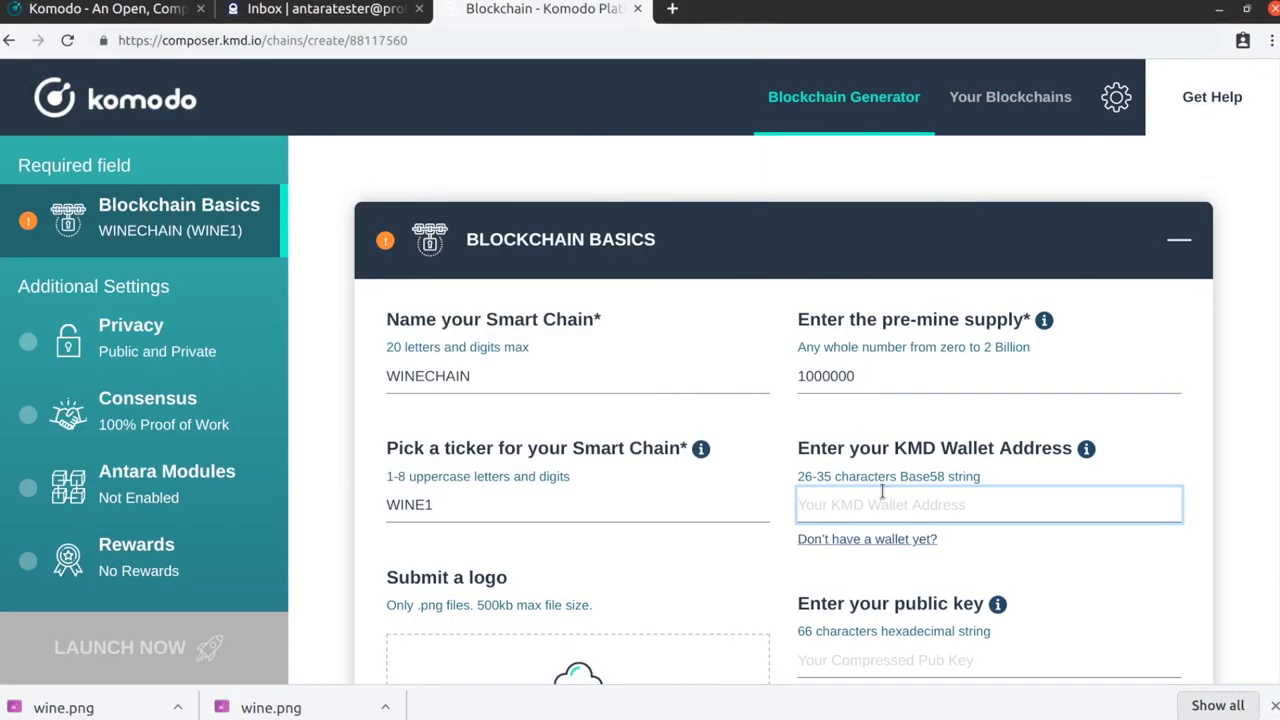
pyautogui.write('RS3Sh1sSRBQ5BYMAhBjTWP7UrTccn6ruqN')
# Fill the public key field with the pubkey saved in the Atom note
pyautogui.scroll(-1, 880, 480)
pyautogui.click(850, 564)
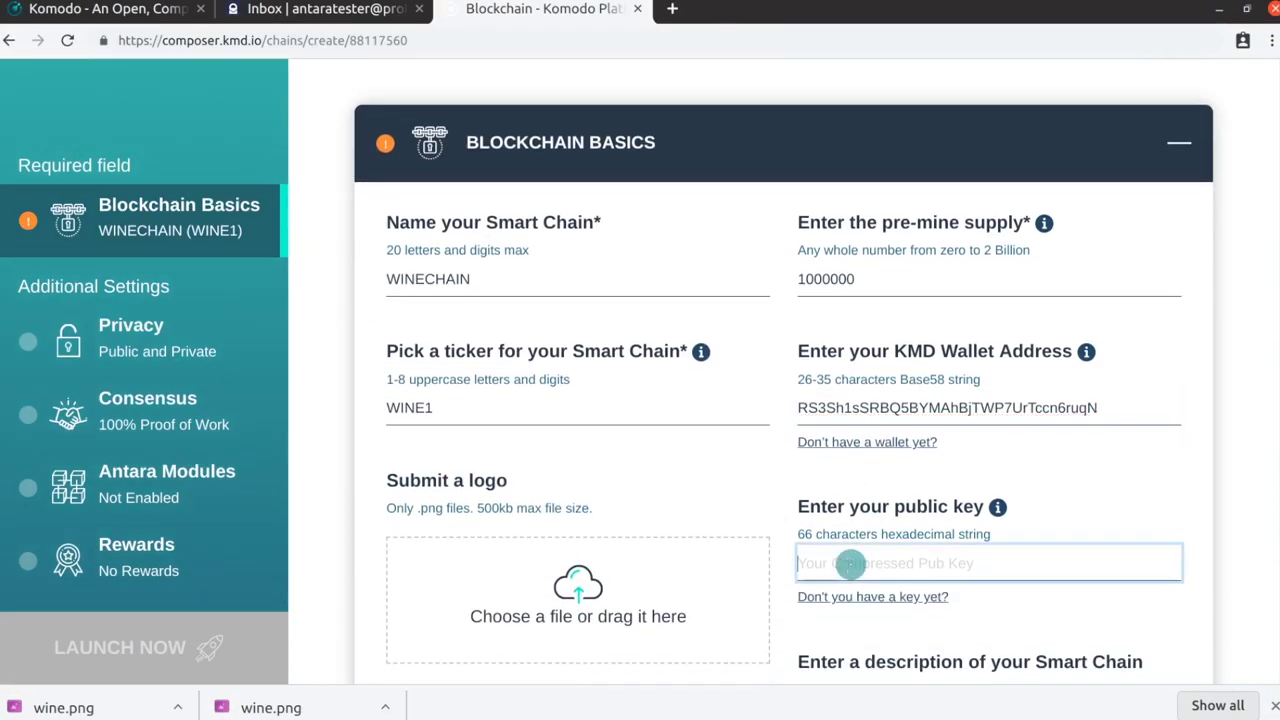
pyautogui.click(20, 130)
pyautogui.click(366, 97)
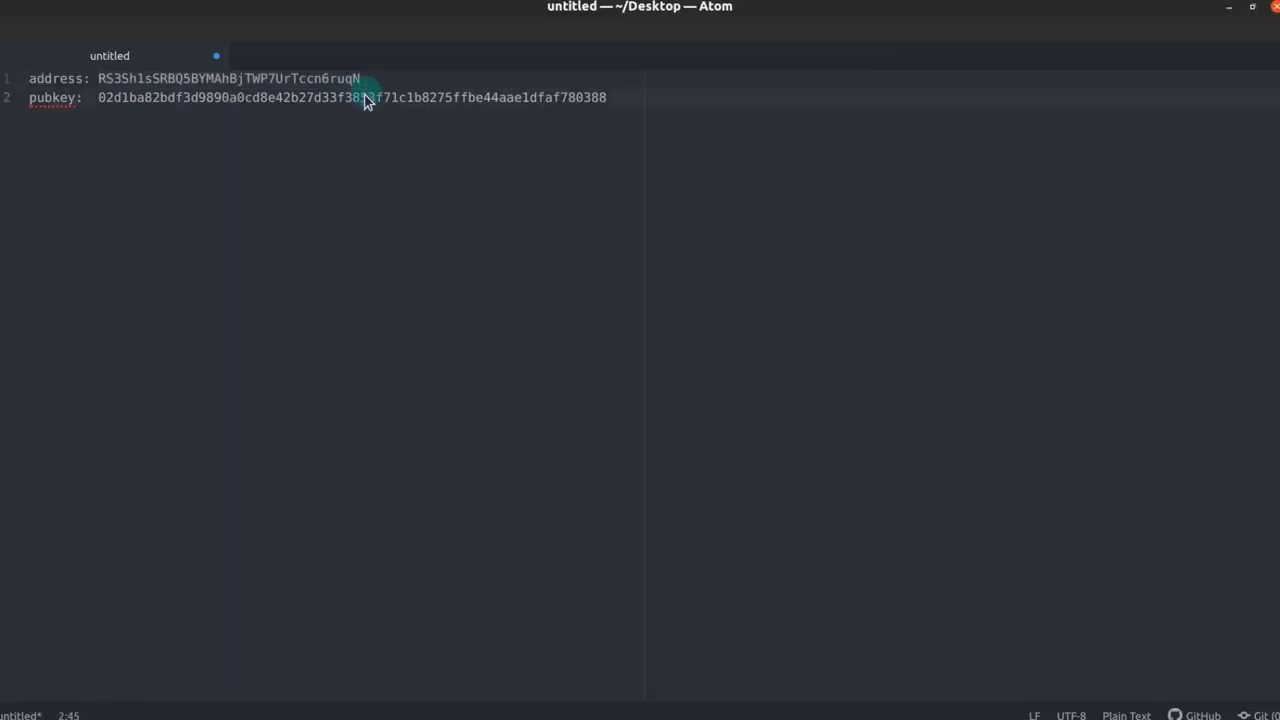
pyautogui.doubleClick(366, 97)
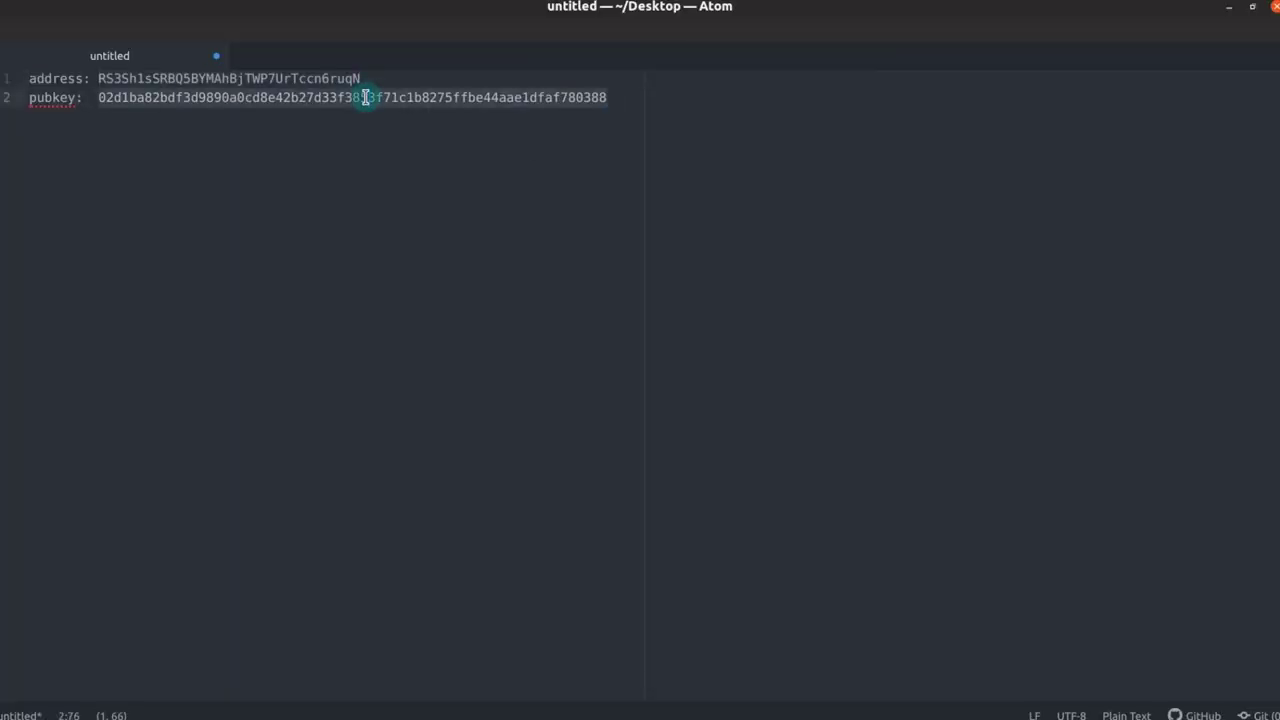
pyautogui.click(1229, 7)
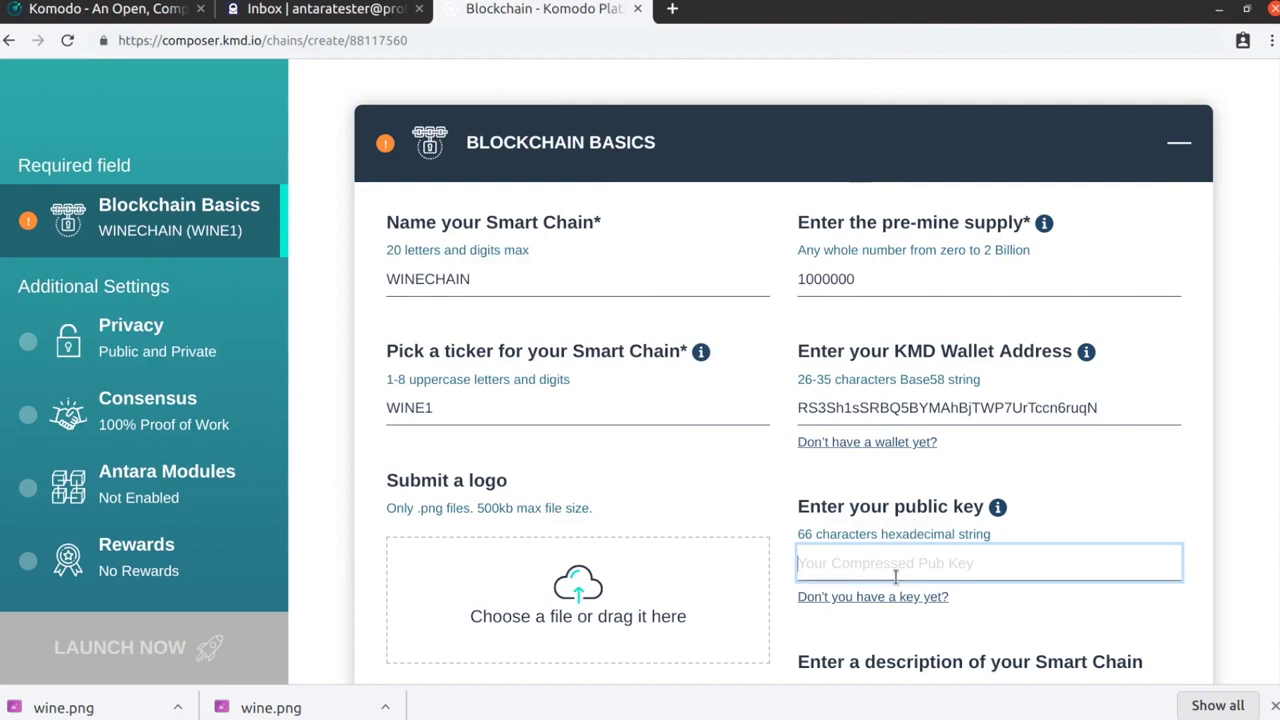
pyautogui.hotkey('ctrl', 'v')
# Set wine.png from the file manager as the chain logo
pyautogui.scroll(-1, 597, 580)
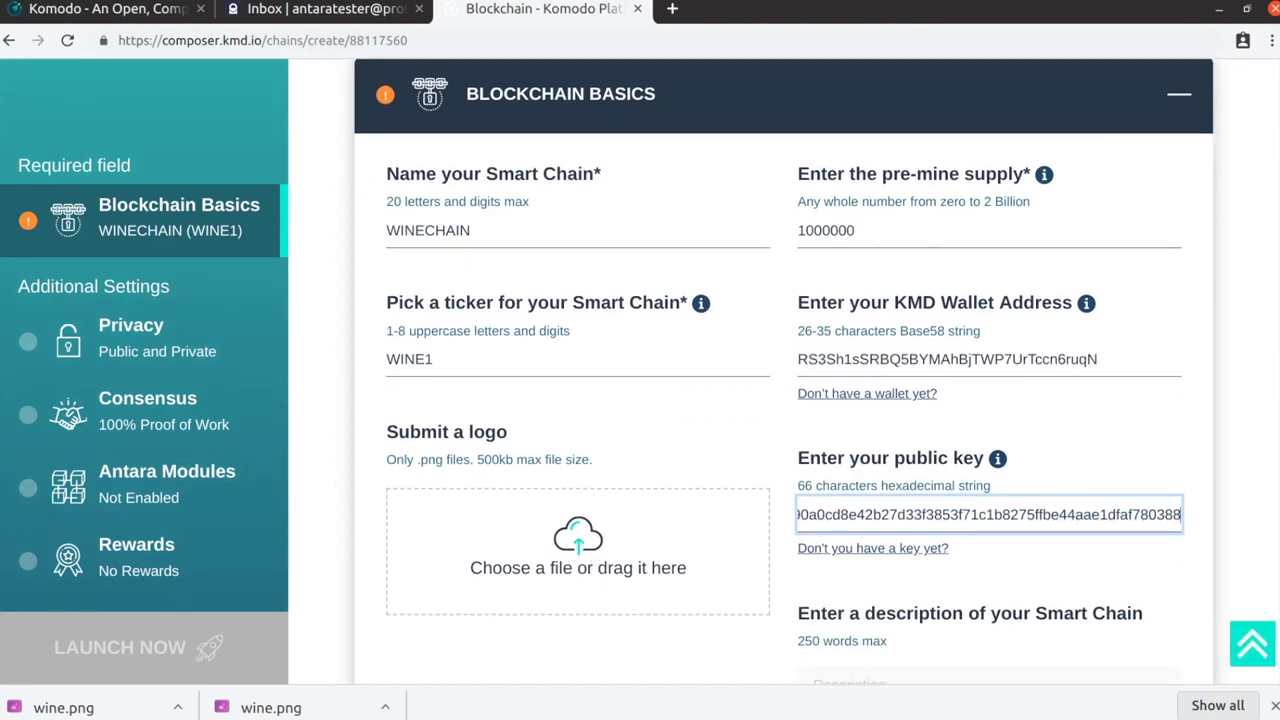
pyautogui.hotkey('alt', 'Tab')
pyautogui.moveTo(640, 198); pyautogui.dragTo(464, 569)
# Enter the description 'Chain for rare wine delivery tracking' and save the chain basics
pyautogui.scroll(-3, 630, 440)
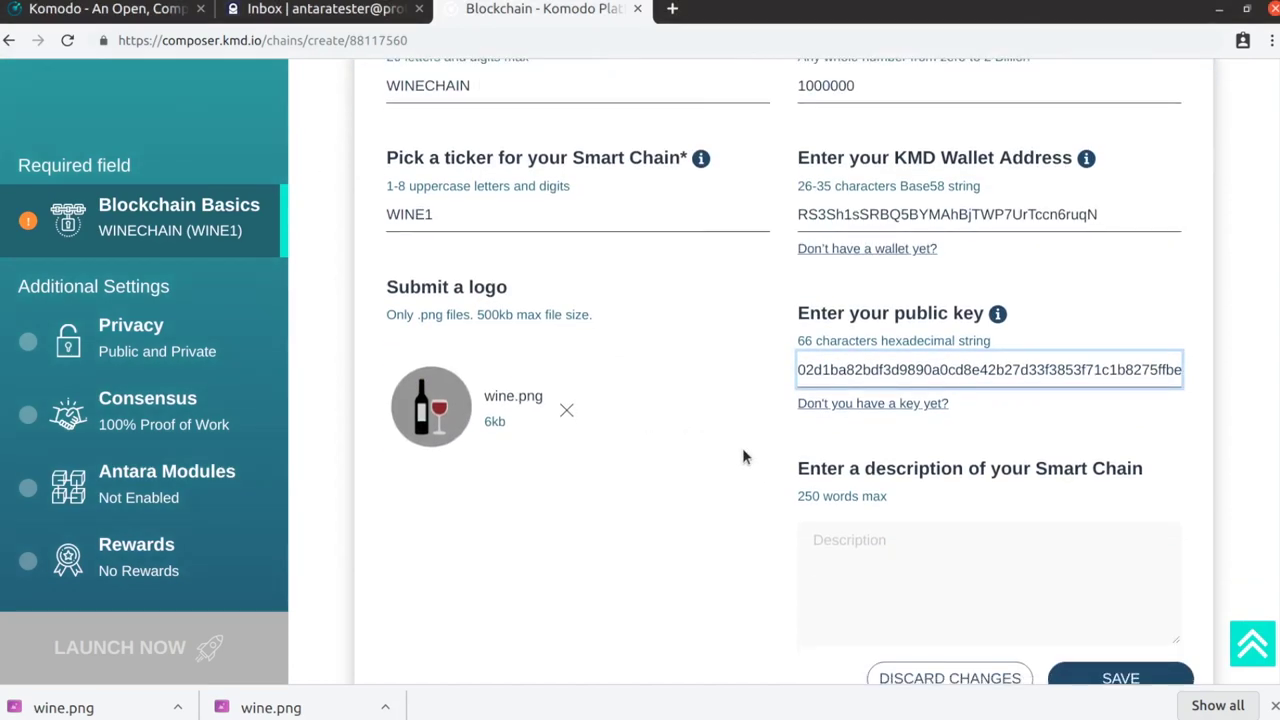
pyautogui.scroll(-2, 770, 455)
pyautogui.click(843, 457)
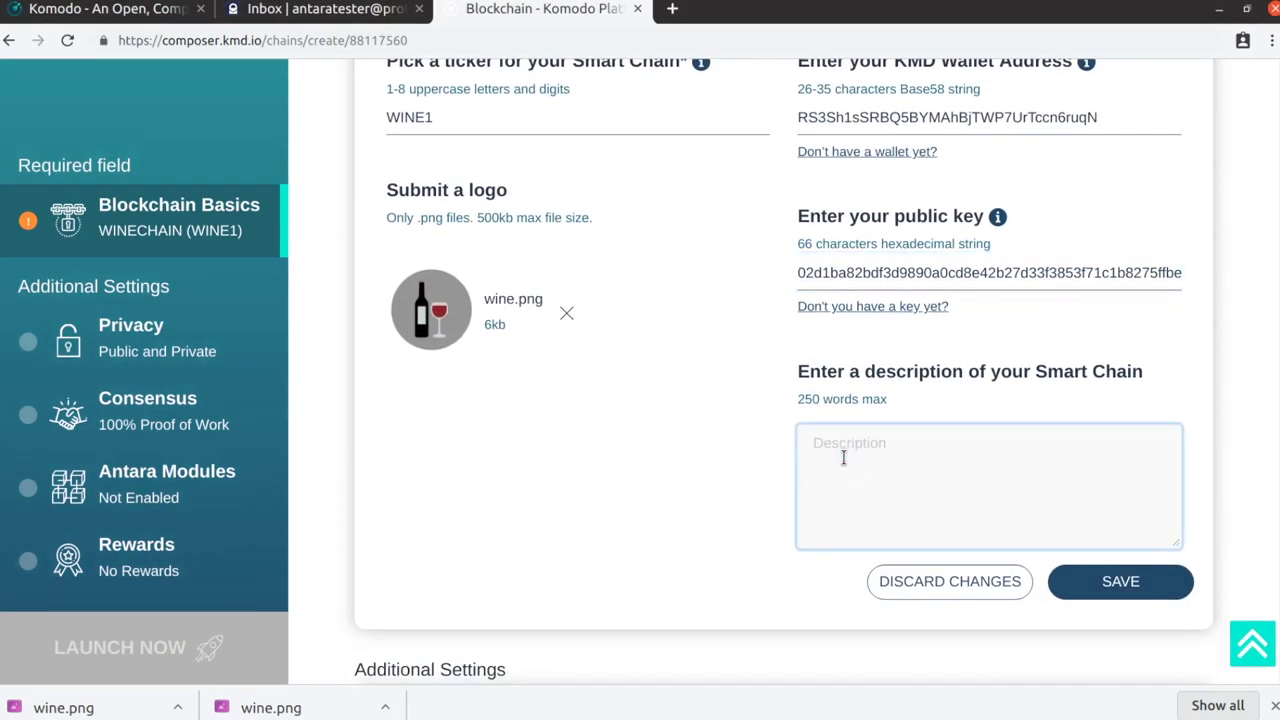
pyautogui.write('Chain for wine')
pyautogui.press('Left')
pyautogui.write('rare')
pyautogui.press('End')
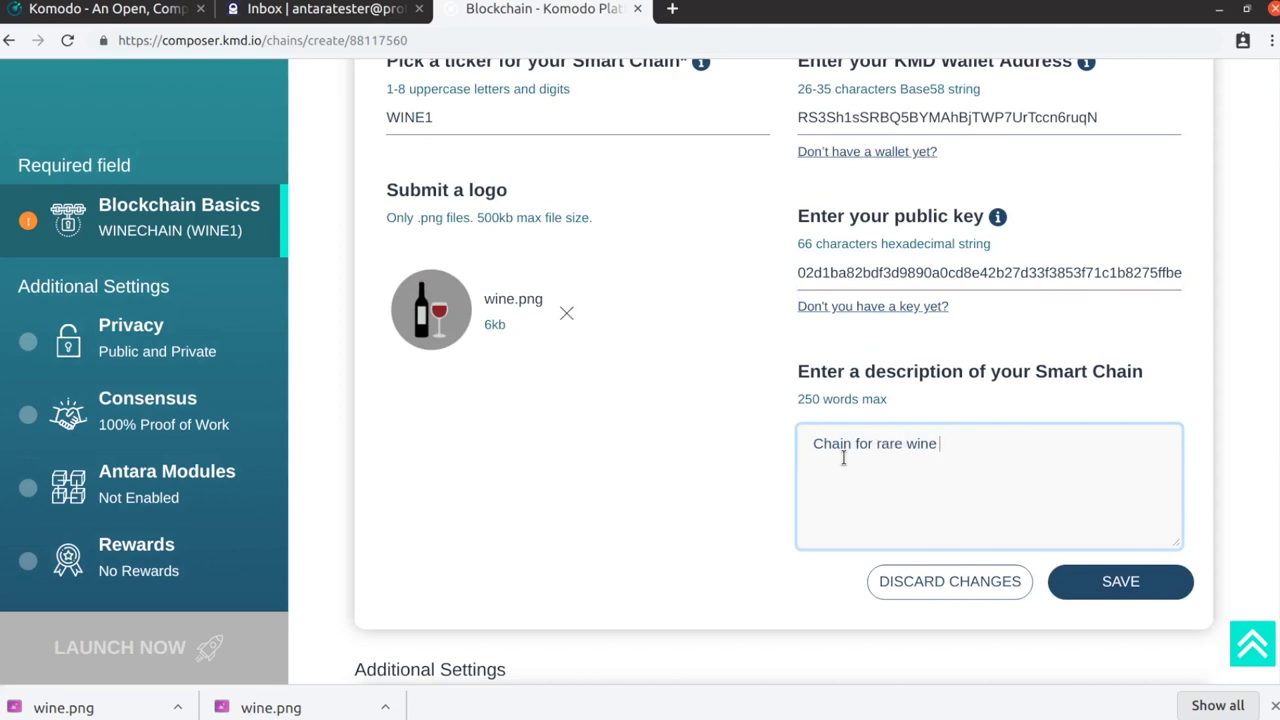
pyautogui.write('delivery tracking')
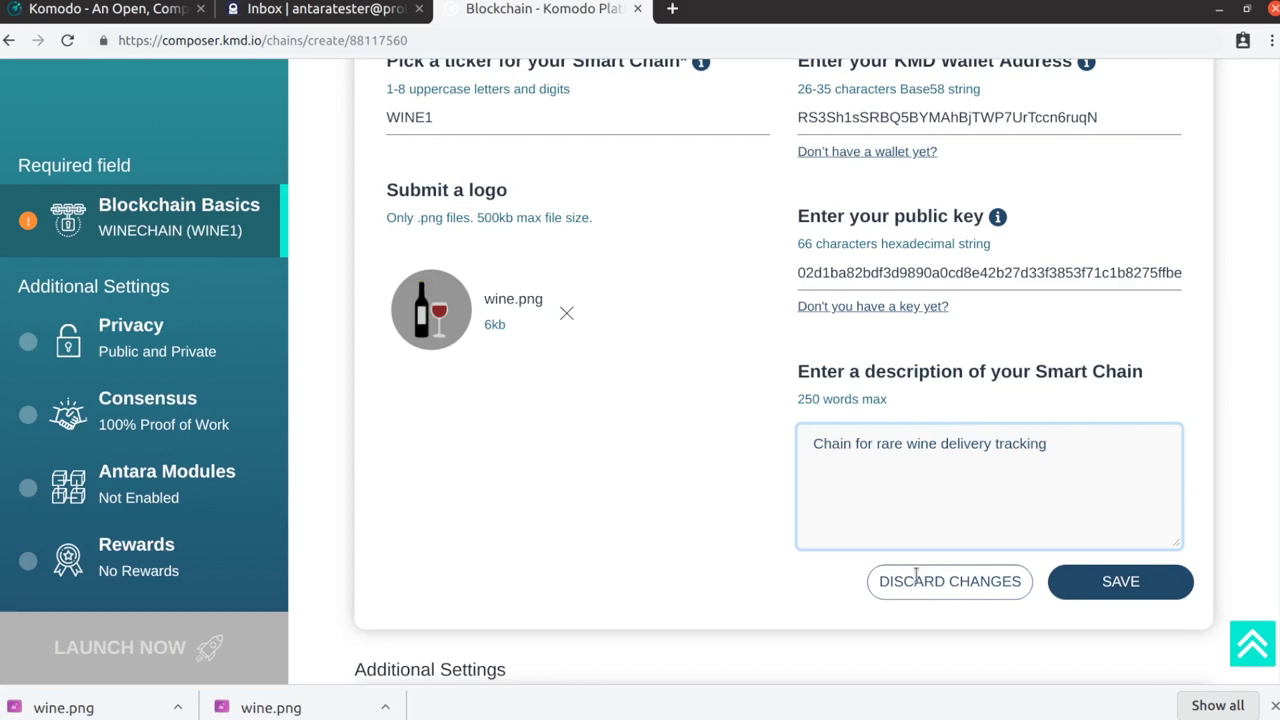
pyautogui.click(1135, 585)
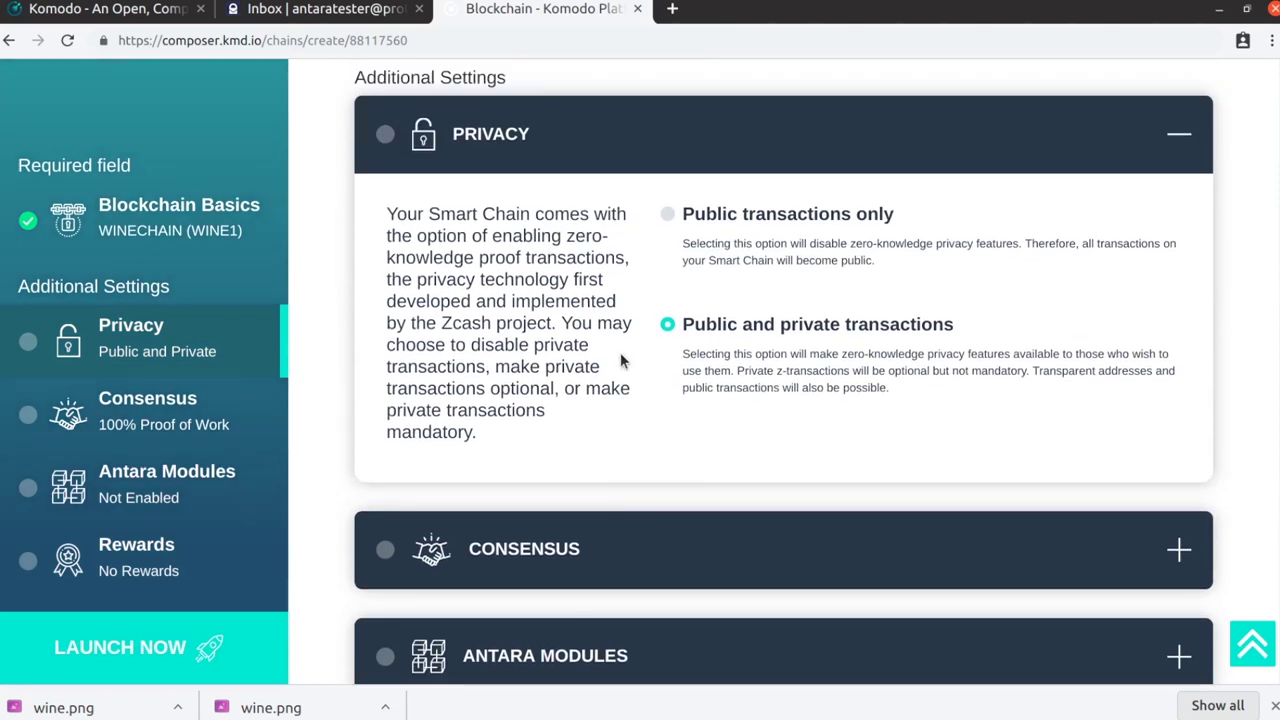
# Choose public transactions only, enable Antara modules without crosschain validation, and launch the chain
pyautogui.click(667, 214)
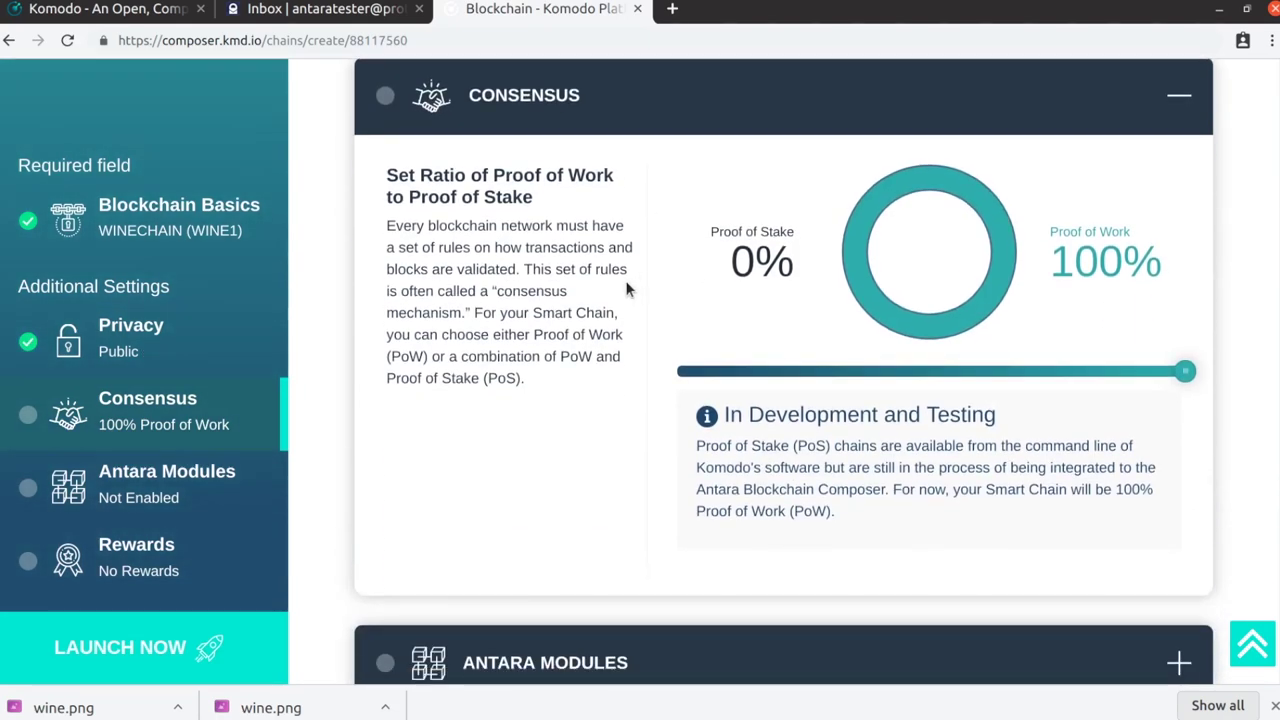
pyautogui.scroll(-3, 639, 293)
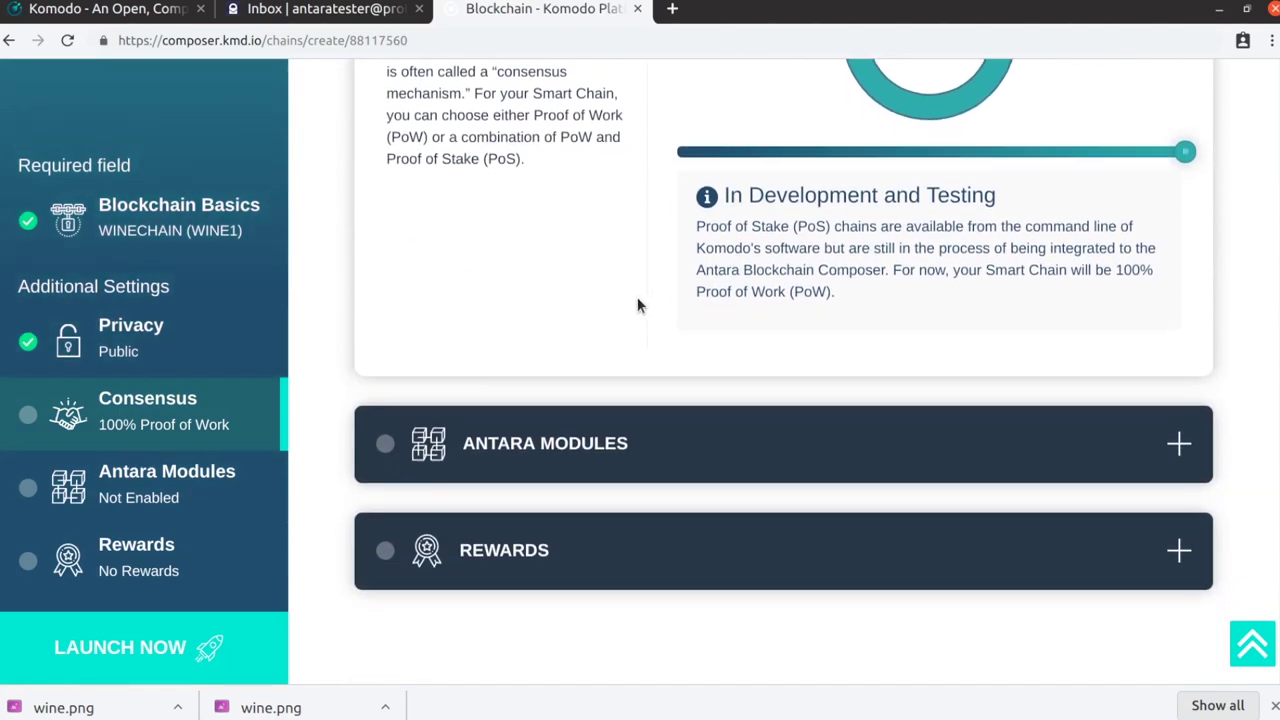
pyautogui.click(631, 437)
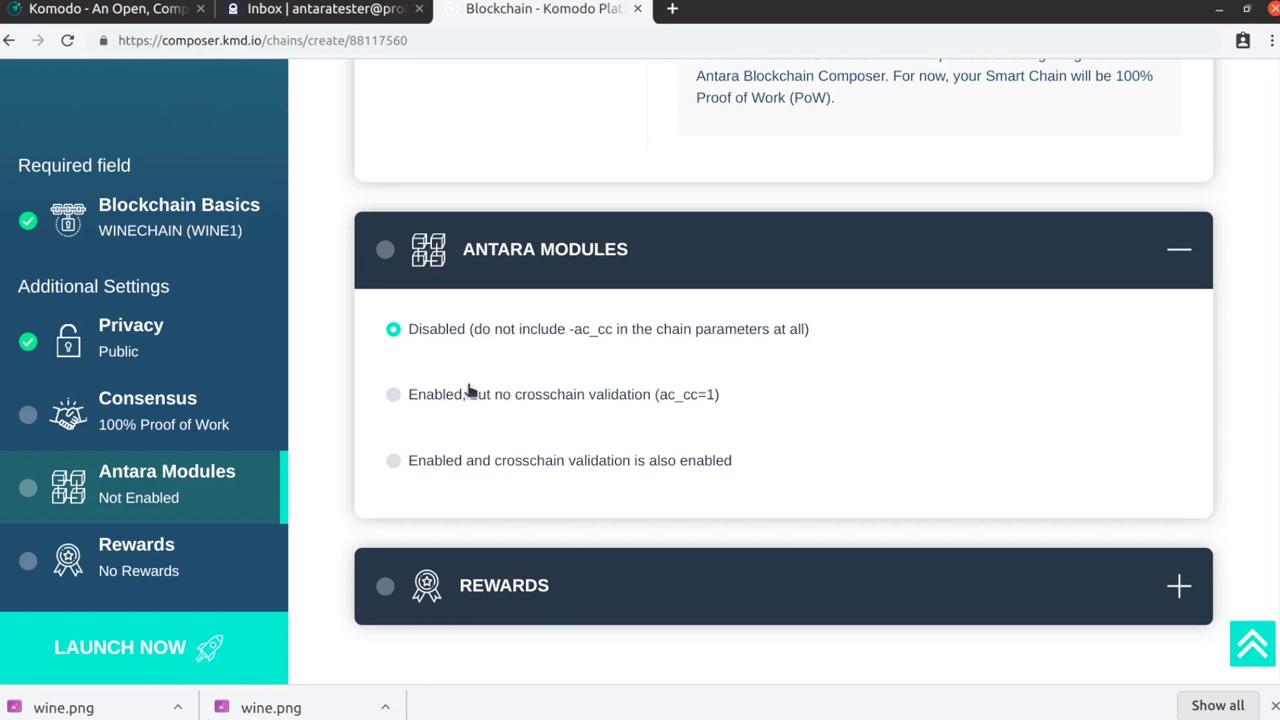
pyautogui.click(467, 394)
pyautogui.click(1093, 502)
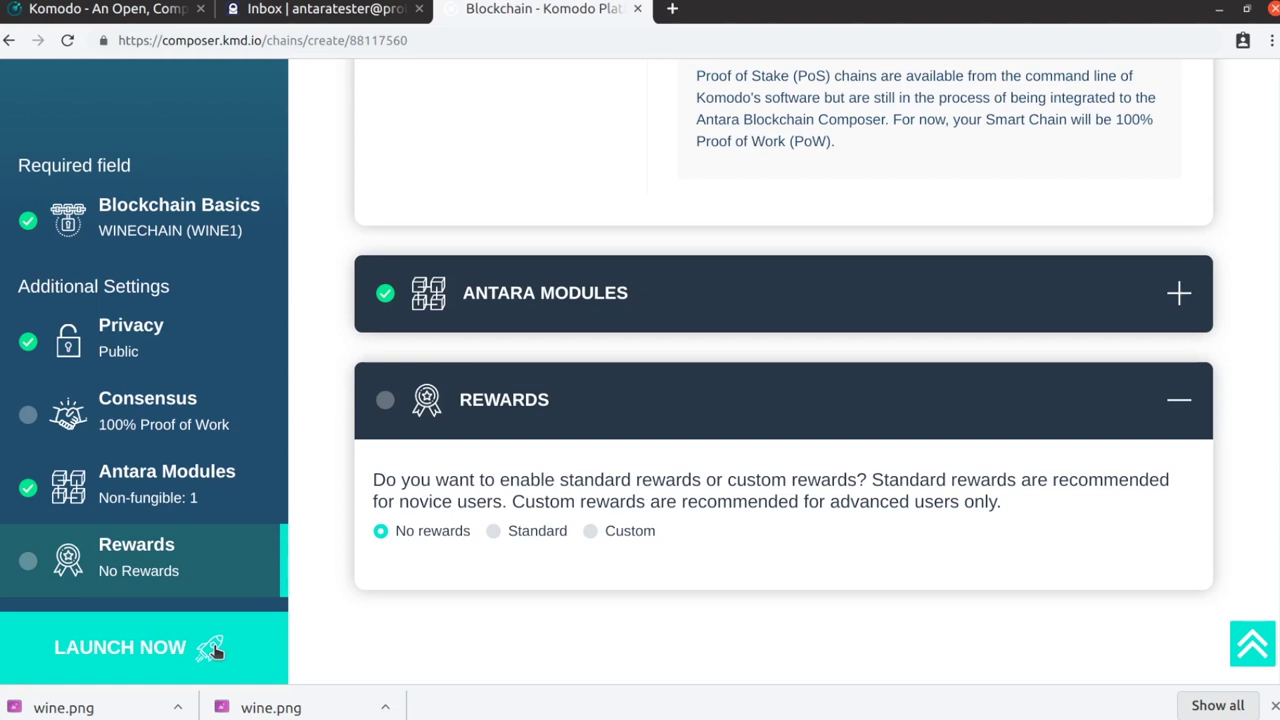
pyautogui.click(212, 650)
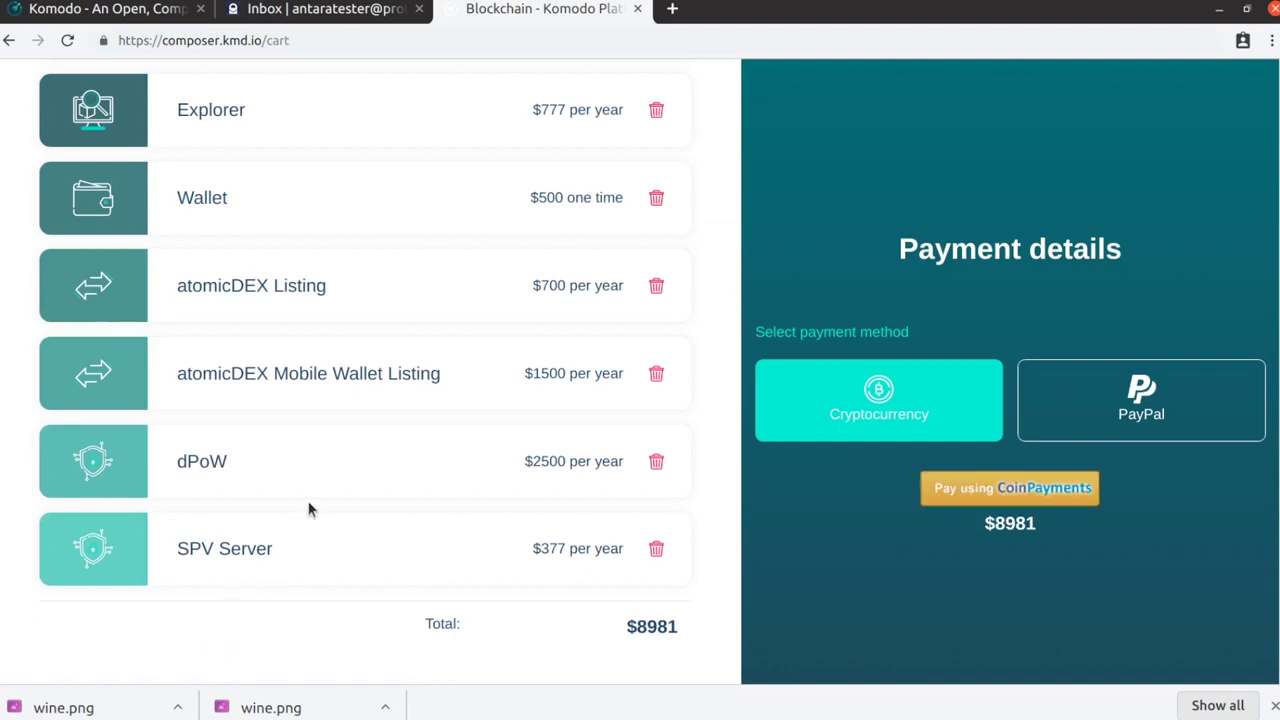
# Review the six-item $8981 cart and choose to pay with CoinPayments in cryptocurrency
pyautogui.scroll(5, 308, 509)
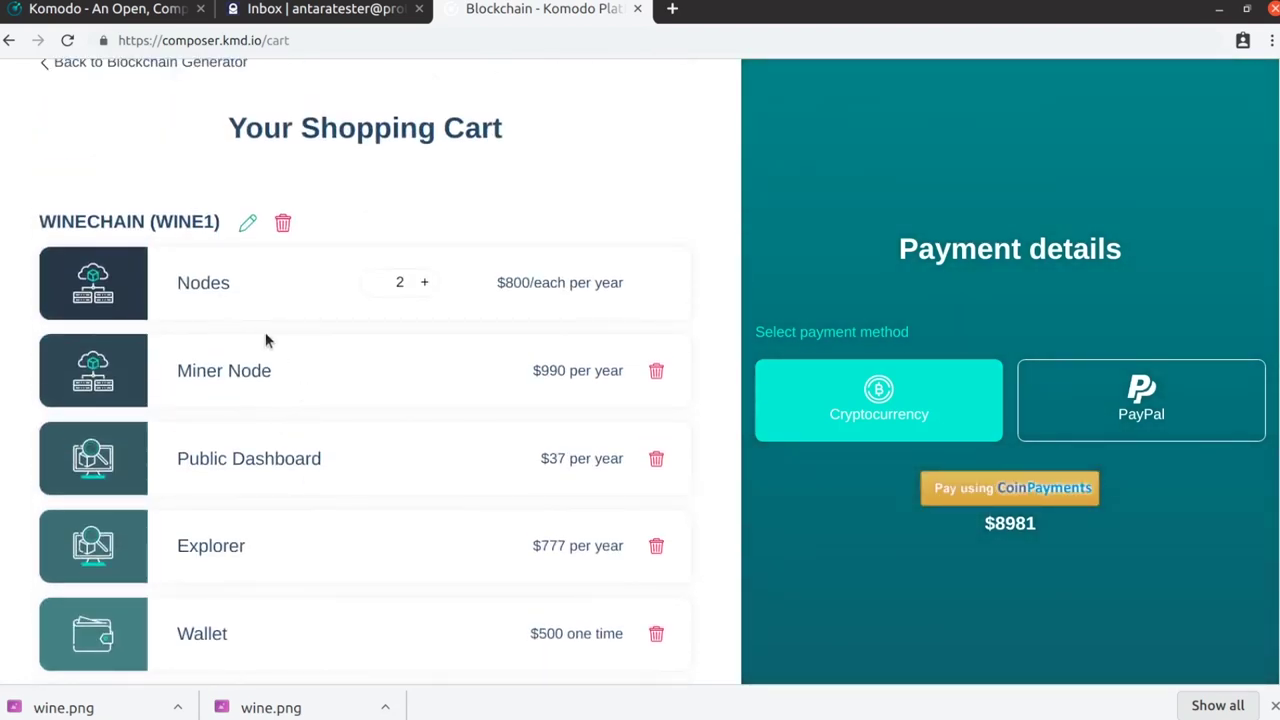
pyautogui.scroll(-1, 458, 345)
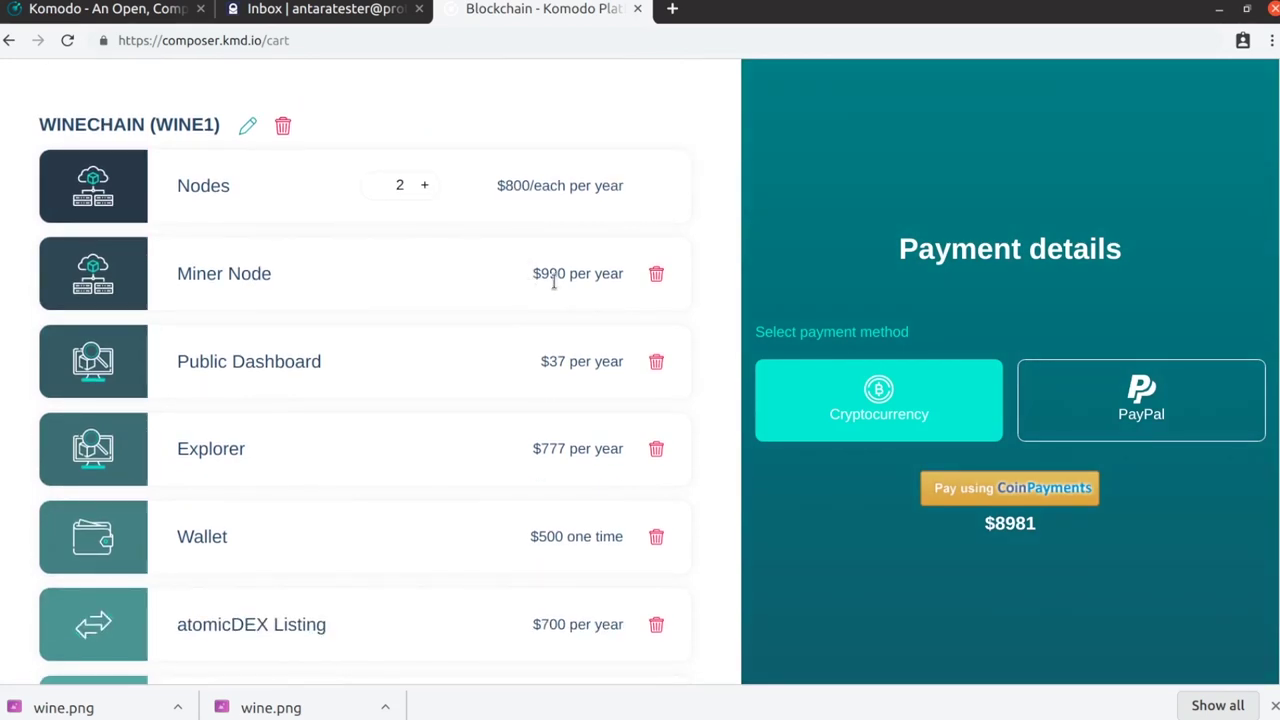
pyautogui.scroll(-1, 560, 305)
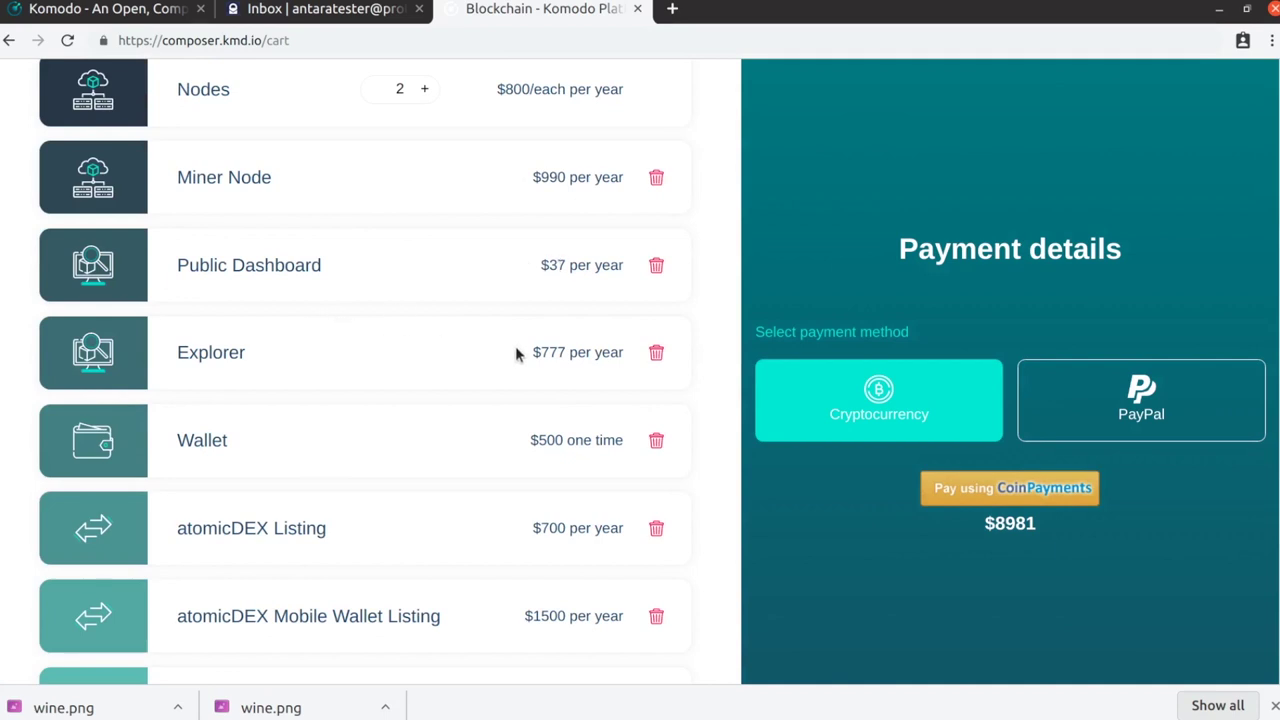
pyautogui.scroll(-5, 486, 363)
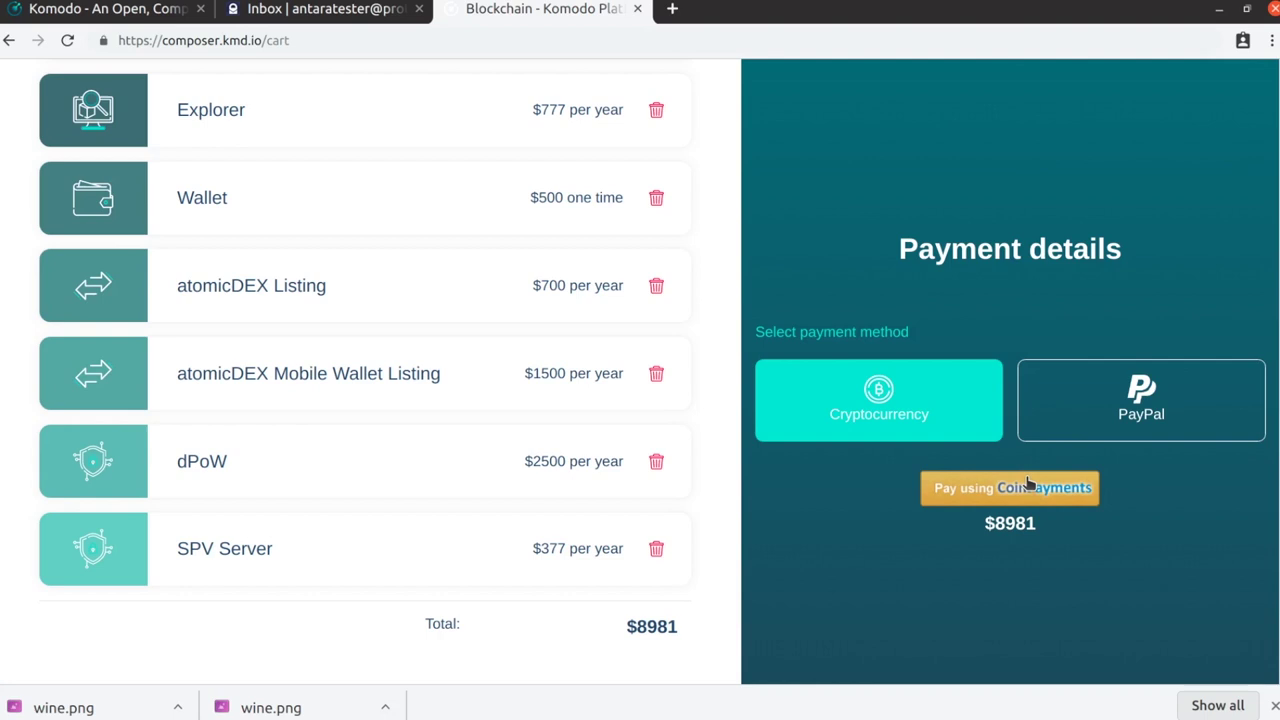
pyautogui.click(1028, 486)
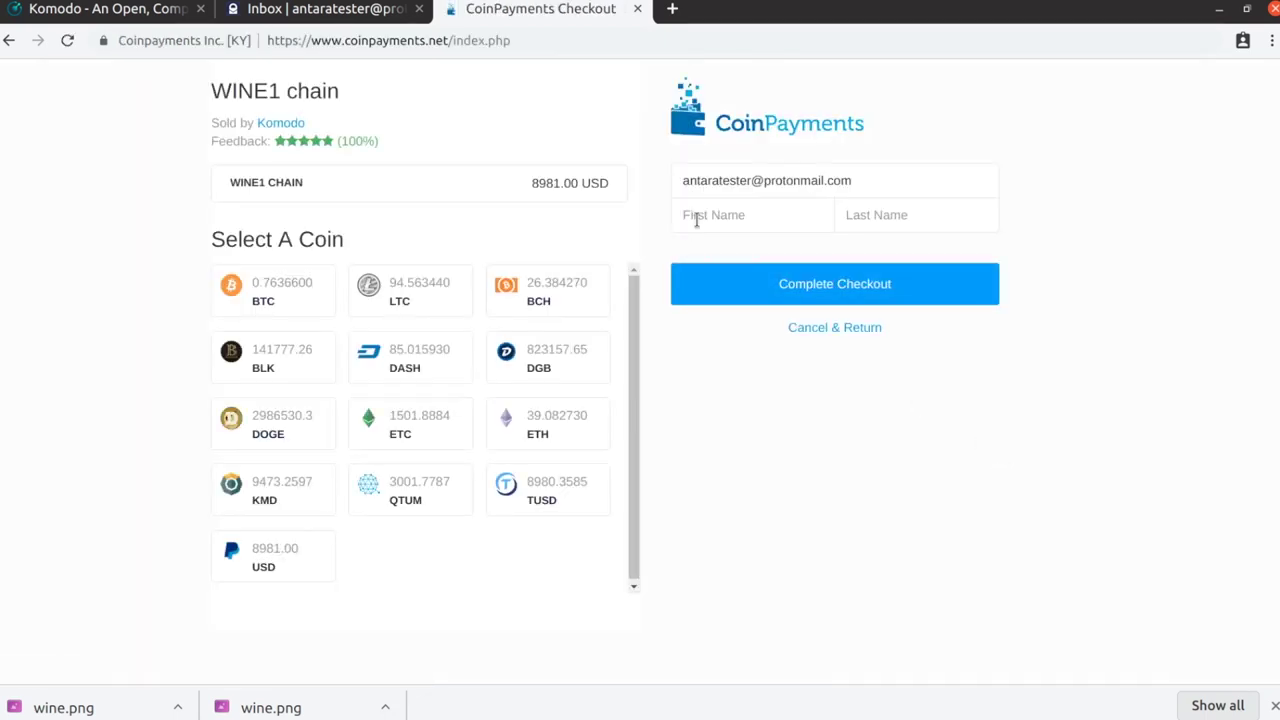
# Enter the buyer's first name, pick KMD as the payment coin, and complete checkout
pyautogui.click(698, 220)
pyautogui.write('Anta')
pyautogui.write('ra')
pyautogui.write('Tester')
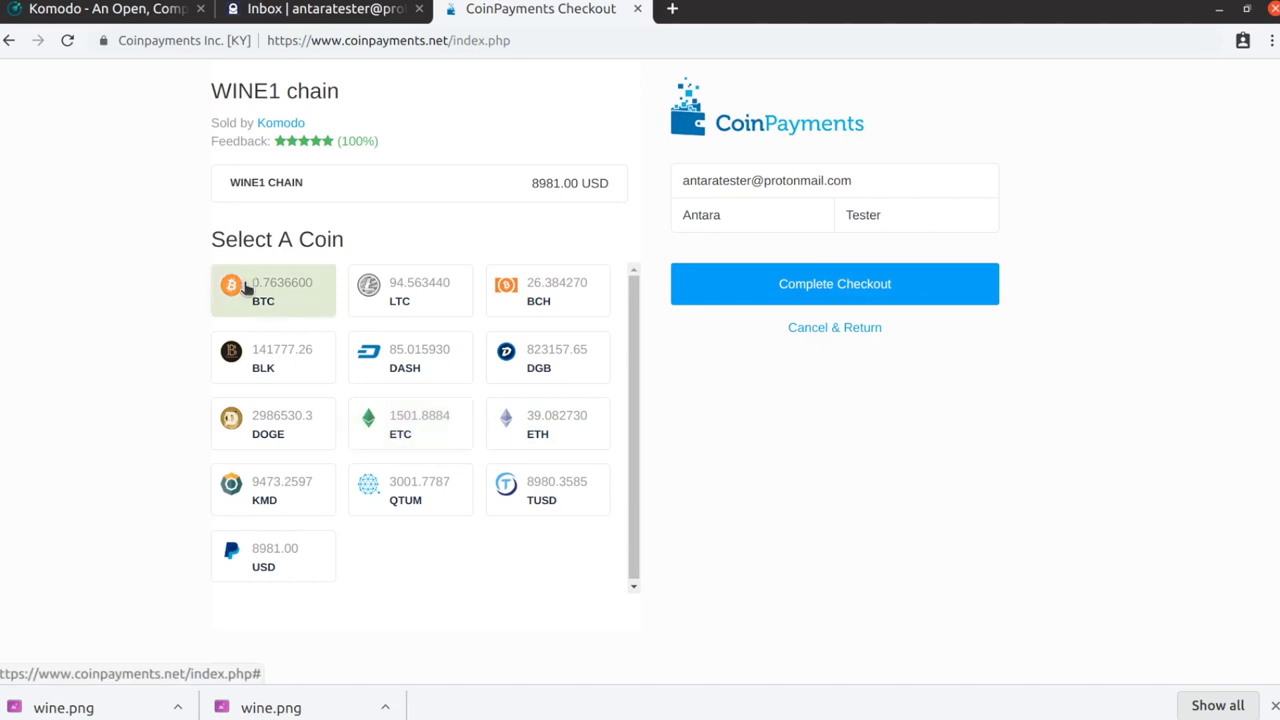
pyautogui.click(268, 485)
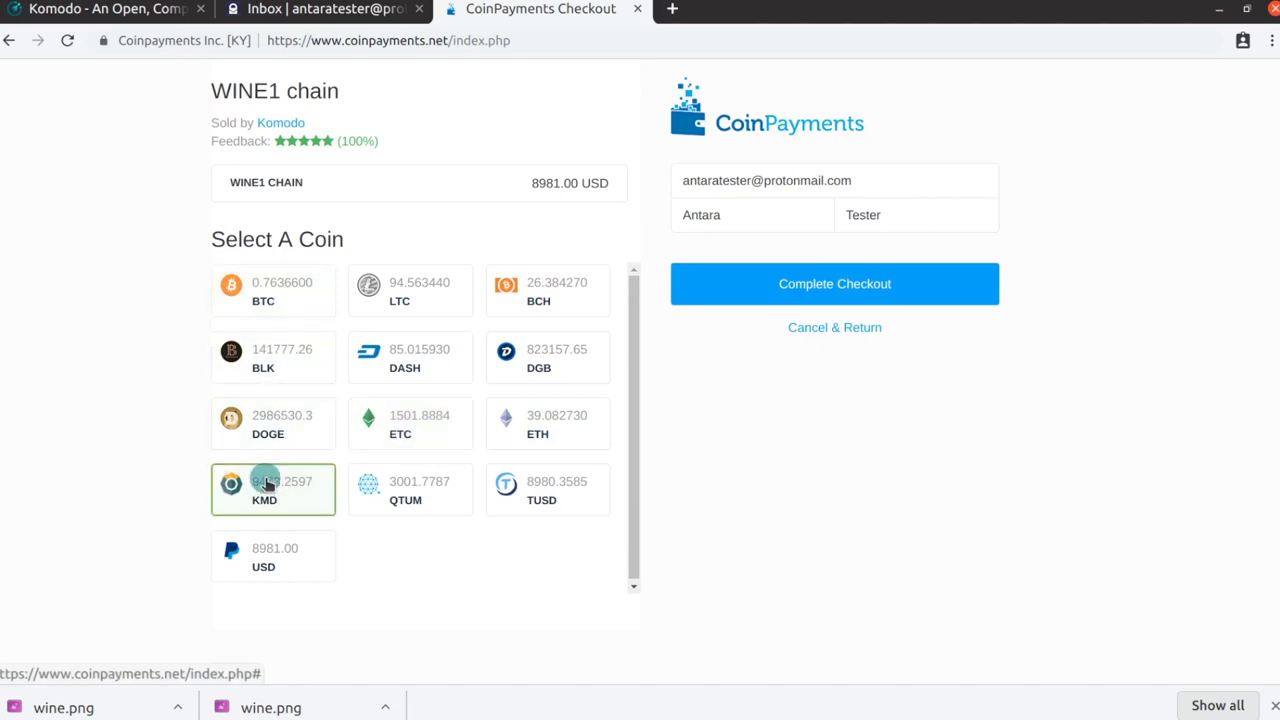
pyautogui.click(725, 291)
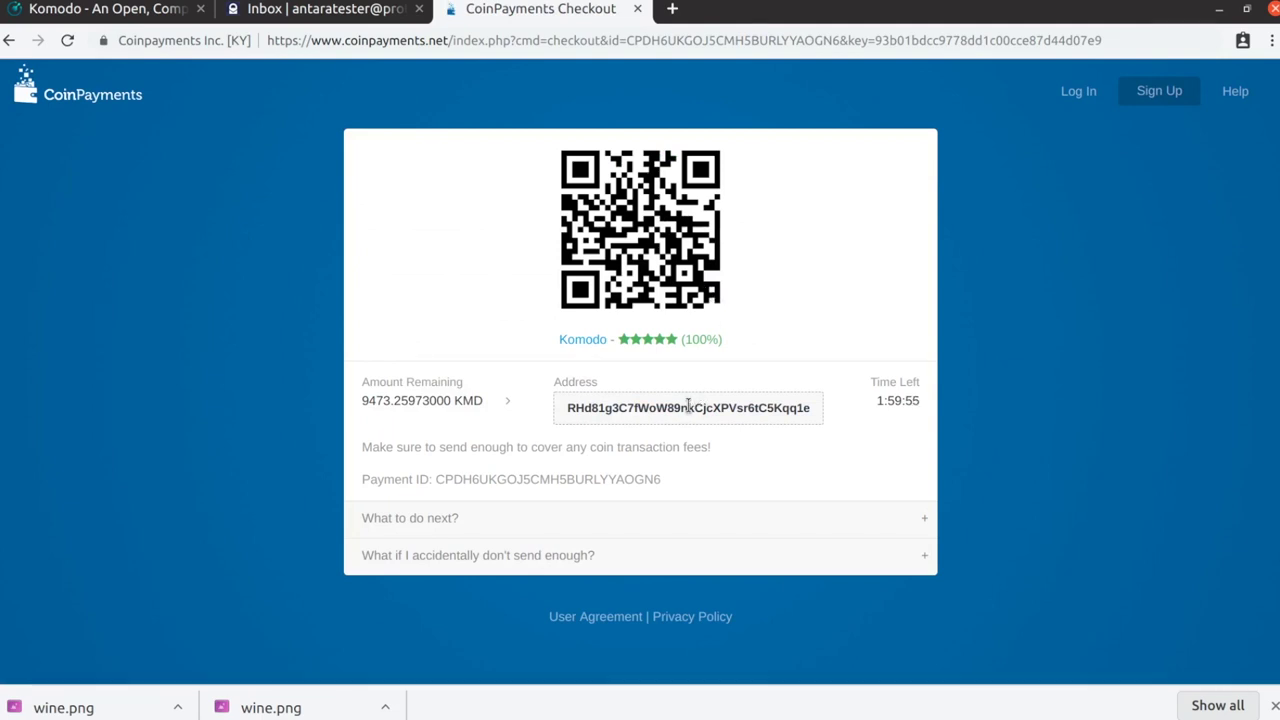
# Copy the KMD payment address shown on the payment page
pyautogui.doubleClick(686, 406)
pyautogui.rightClick(689, 407)
pyautogui.click(726, 421)
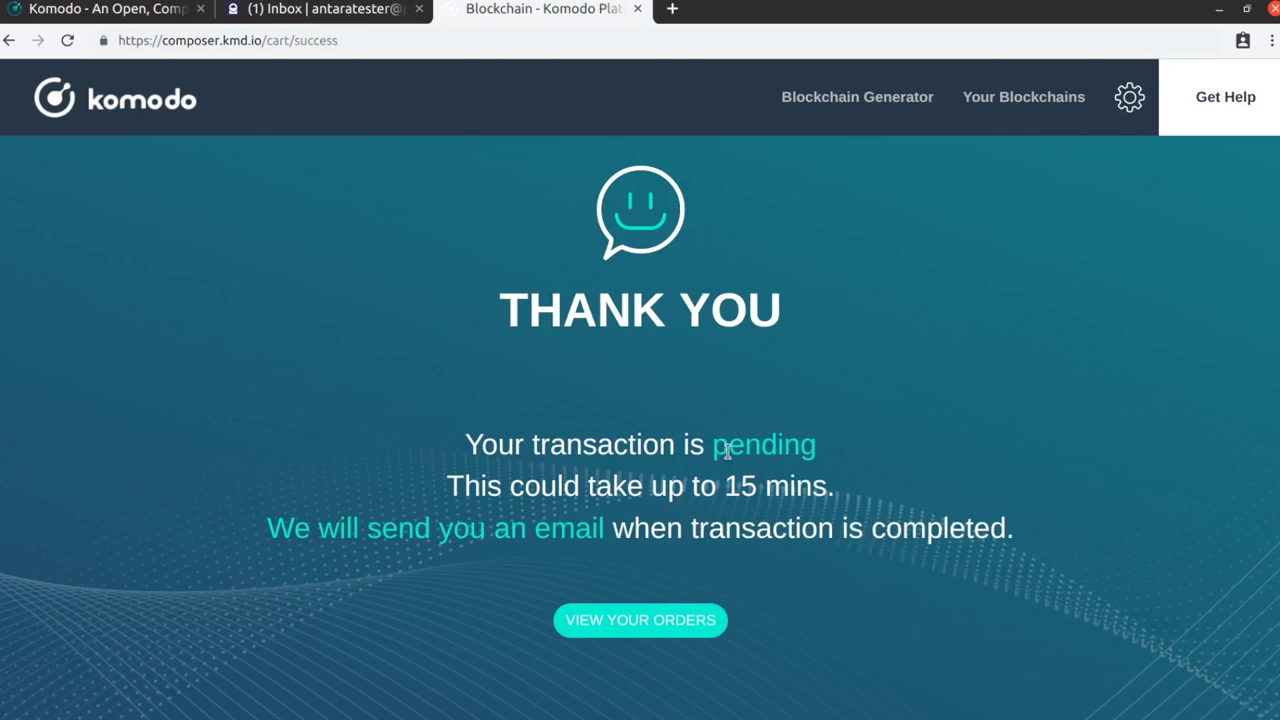
# Open My Orders to see the WINE1 order at $8981 marked Launched
pyautogui.click(641, 621)
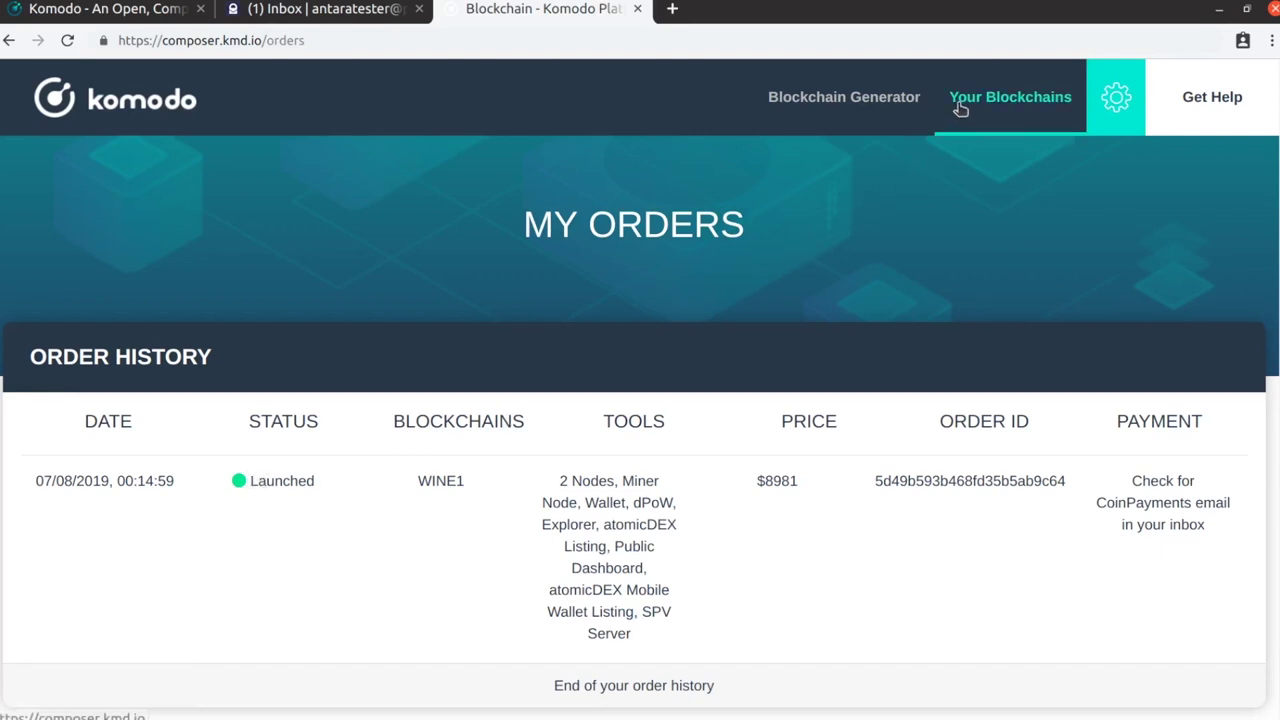
# Go to Your Blockchains and scroll through the list of chains
pyautogui.click(998, 100)
pyautogui.scroll(-1, 360, 493)
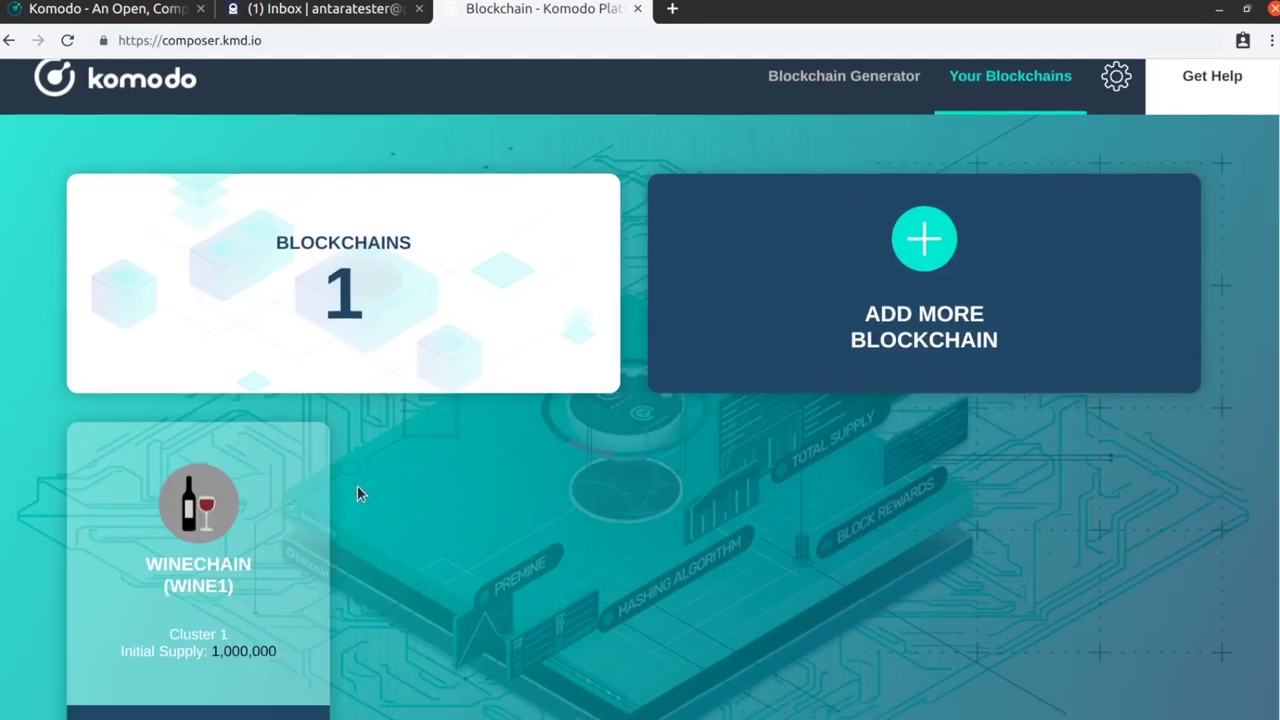
pyautogui.scroll(-1, 357, 485)
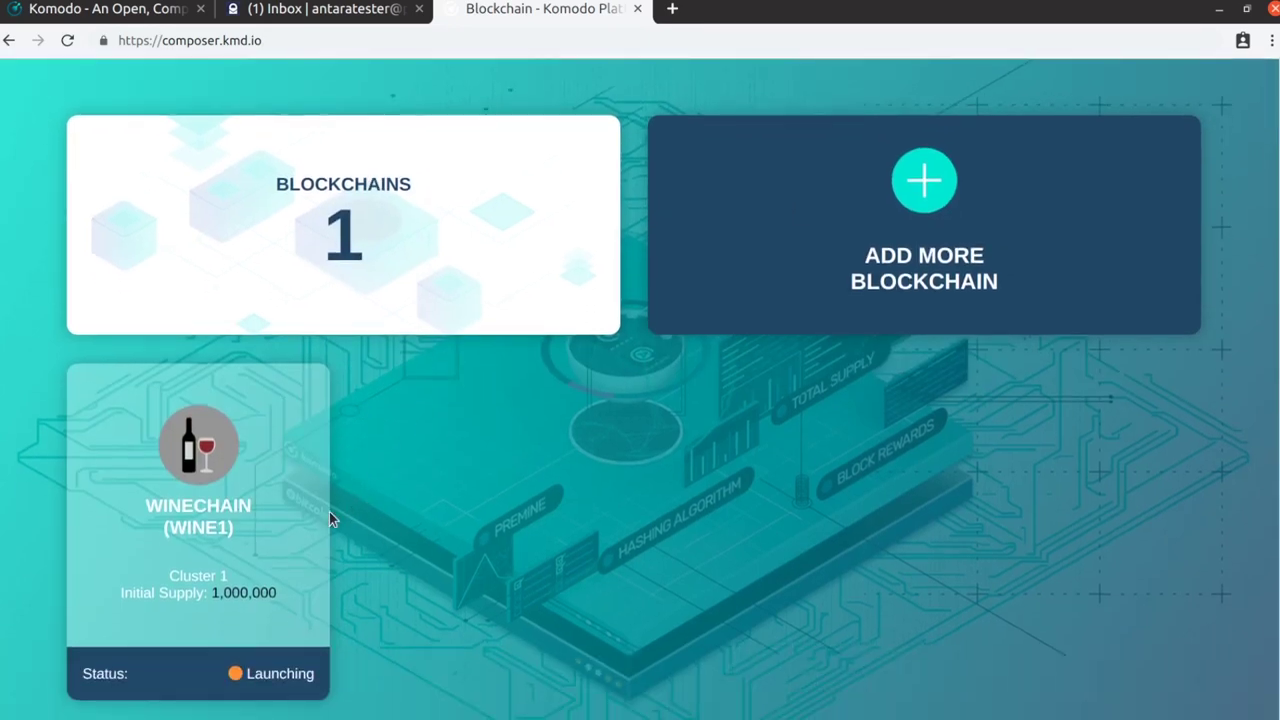
pyautogui.scroll(1, 183, 508)
# Open the WINECHAIN (WINE1) card and scroll through its Blockchain Tools and Blockchain Details
pyautogui.click(188, 534)
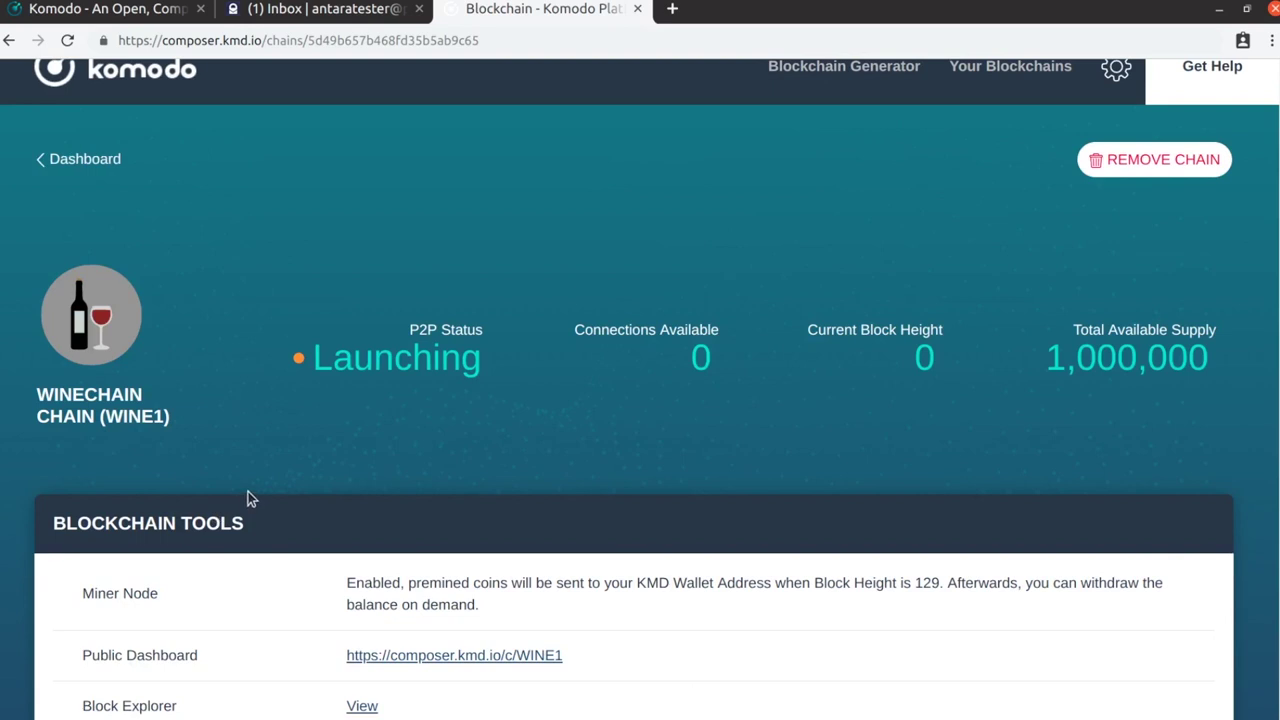
pyautogui.scroll(-1, 255, 499)
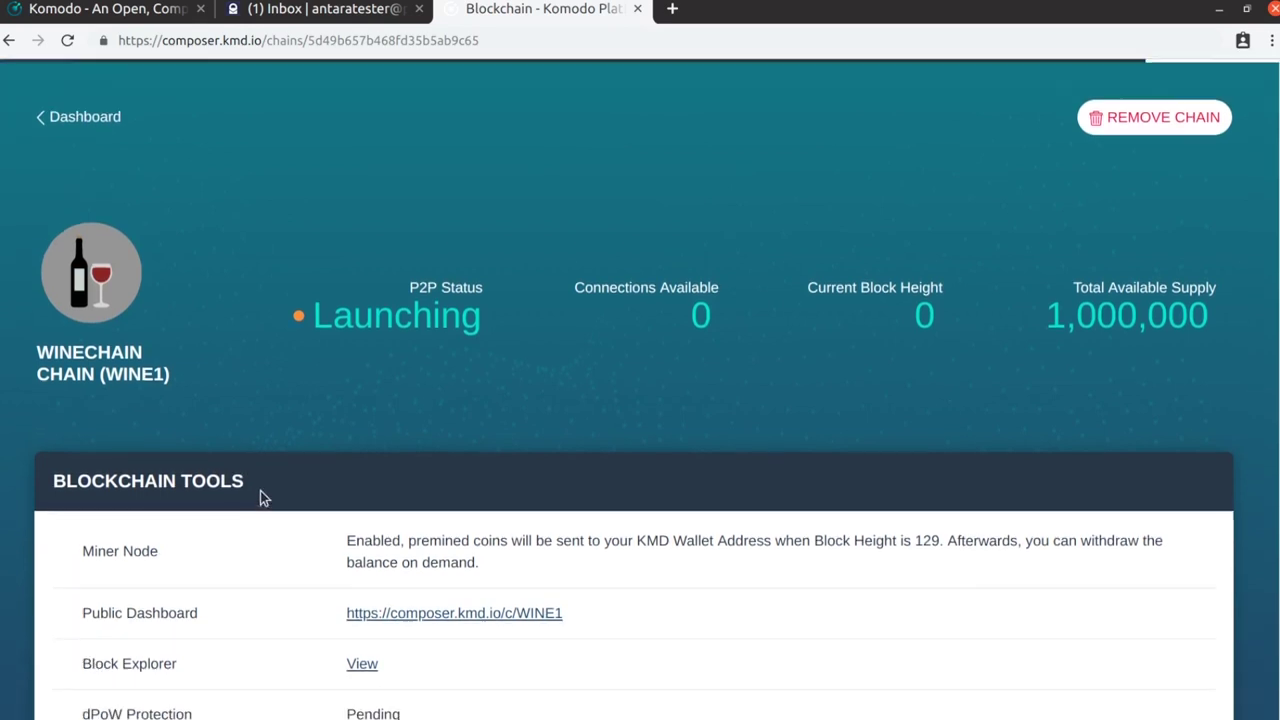
pyautogui.scroll(1, 285, 493)
pyautogui.scroll(-5, 312, 476)
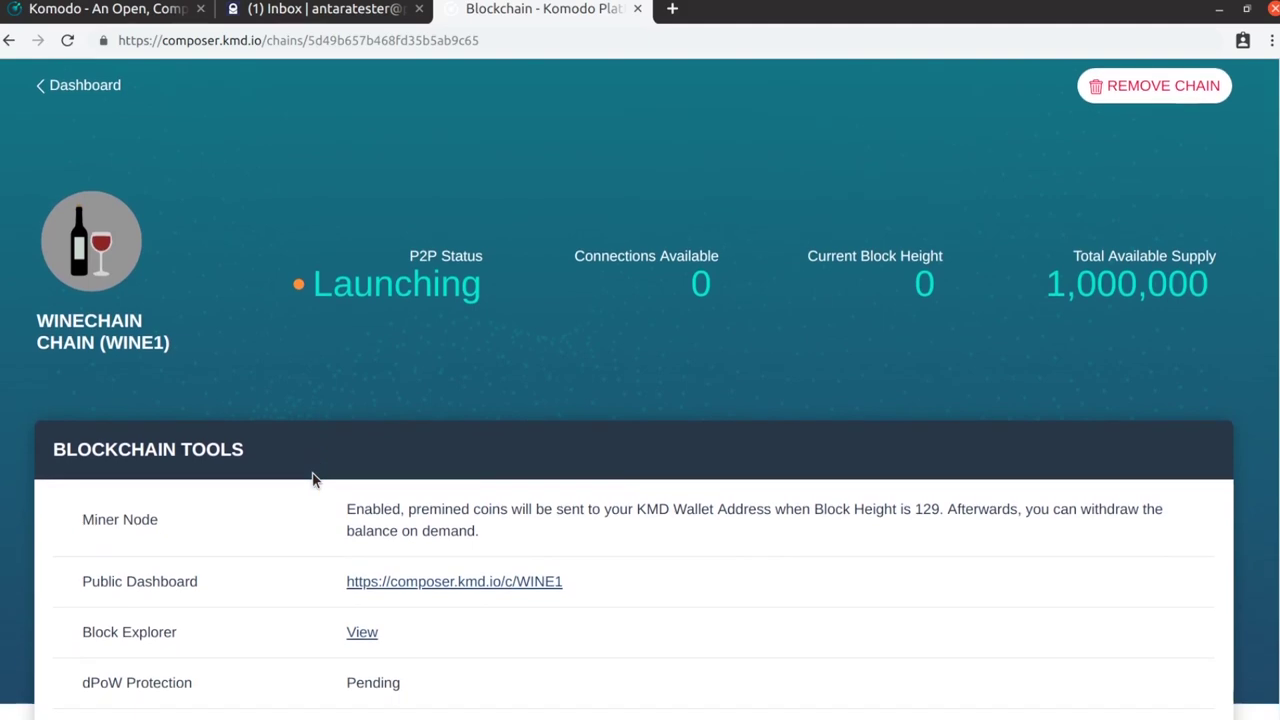
pyautogui.scroll(-12, 312, 476)
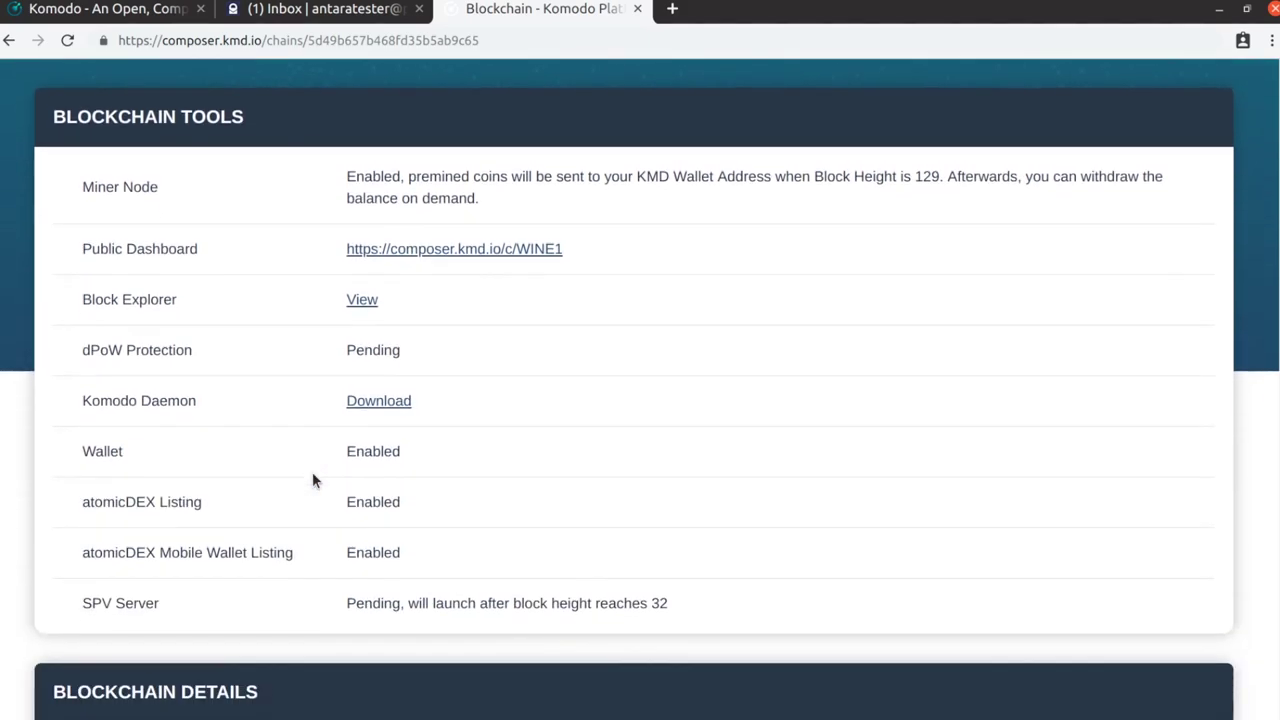
pyautogui.scroll(-9, 312, 478)
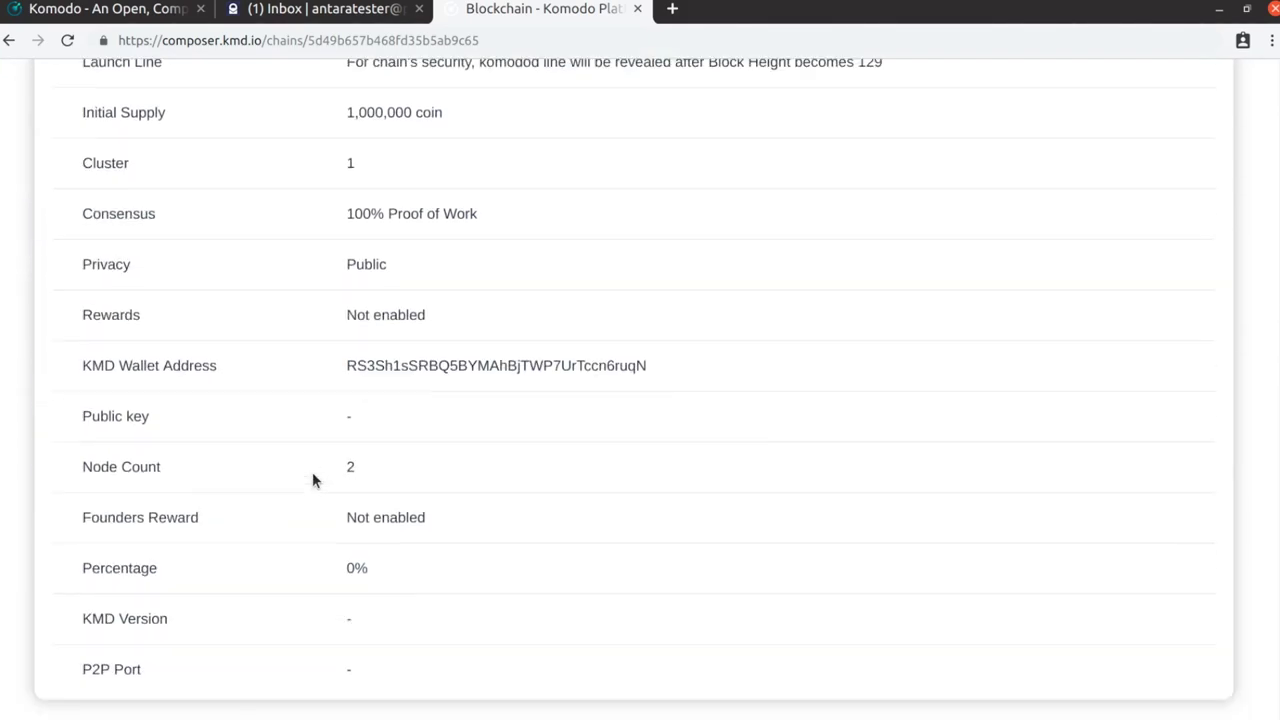
pyautogui.scroll(9, 314, 478)
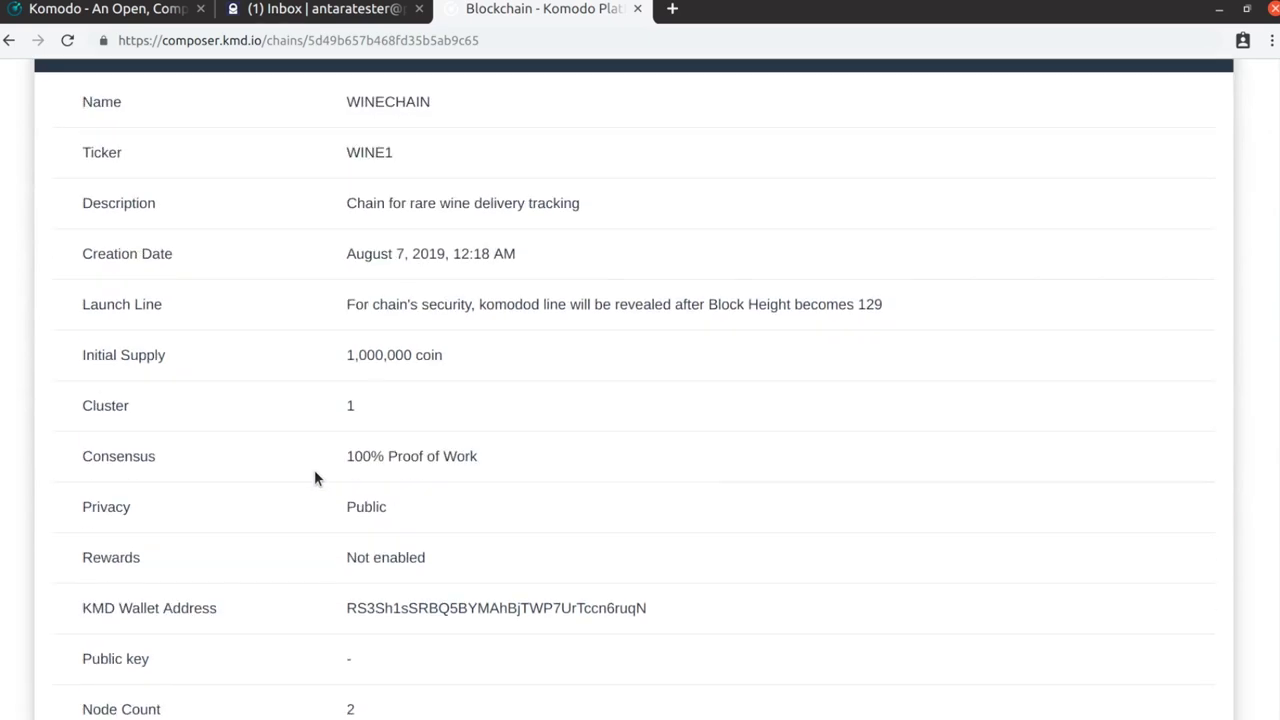
pyautogui.scroll(11, 316, 476)
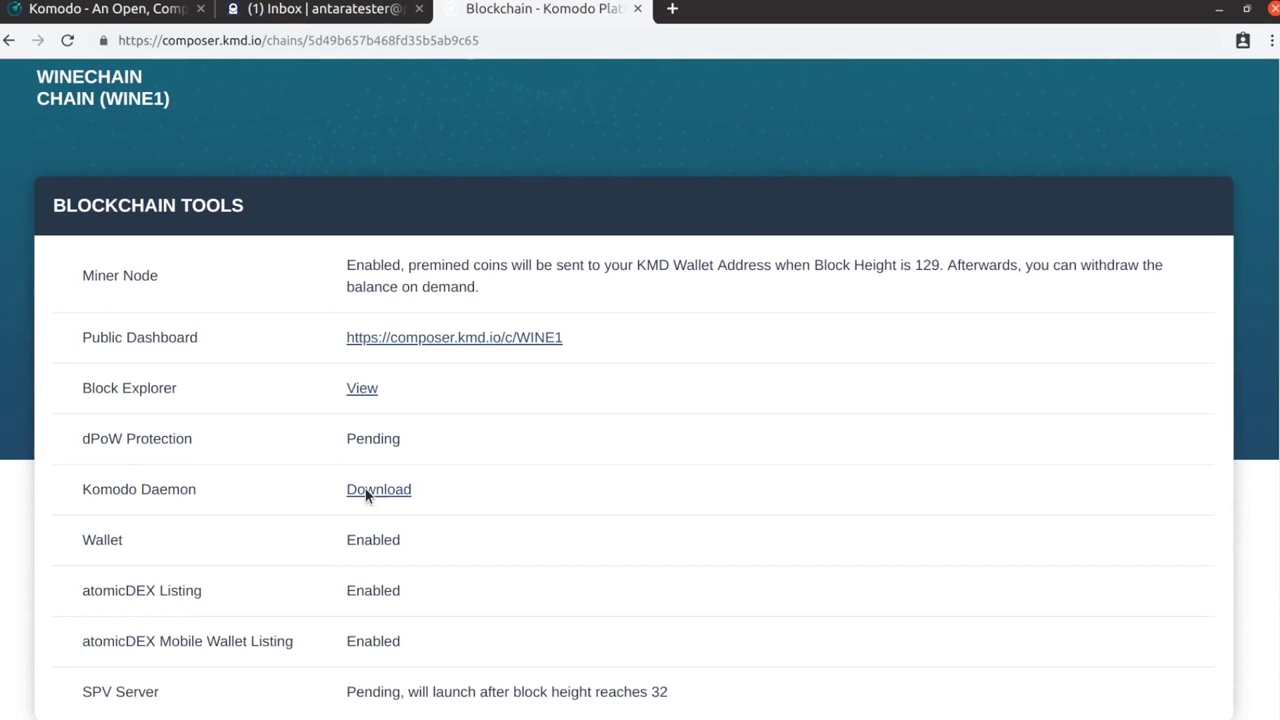
# Open WINE1's Block Explorer View link in a new tab and switch to it
pyautogui.click(367, 494)
pyautogui.scroll(7, 638, 397)
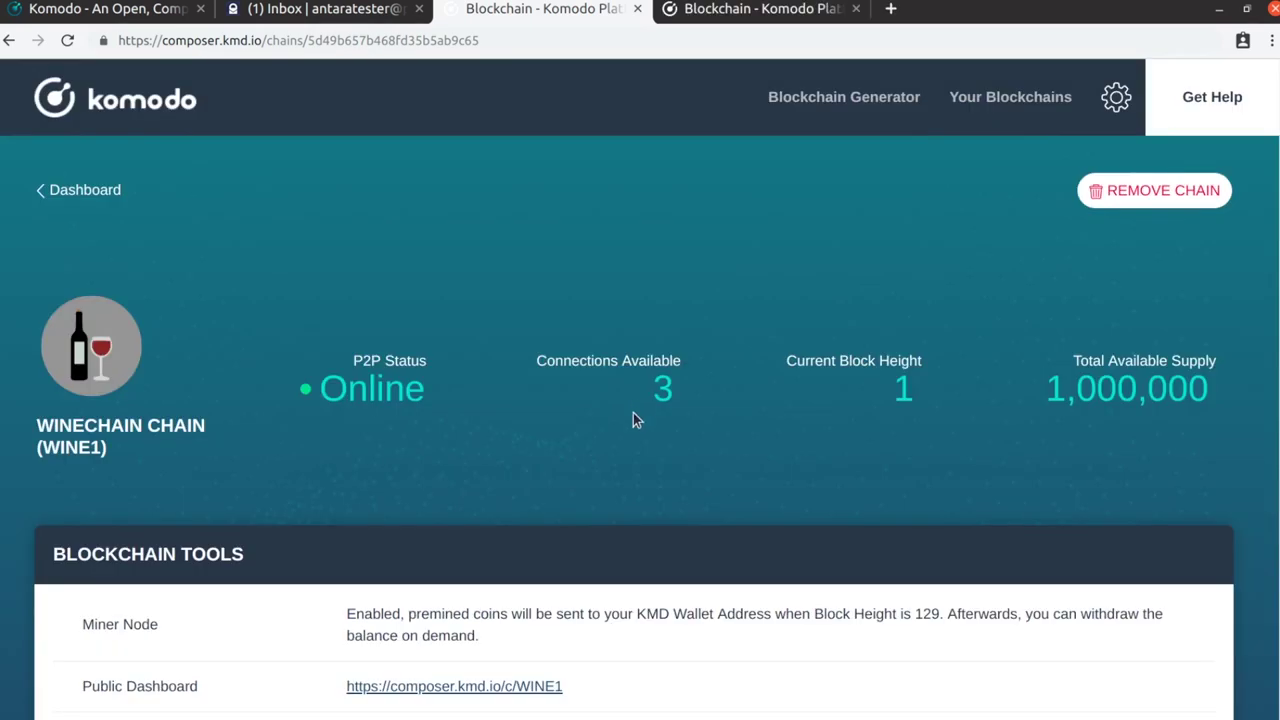
pyautogui.scroll(-2, 633, 412)
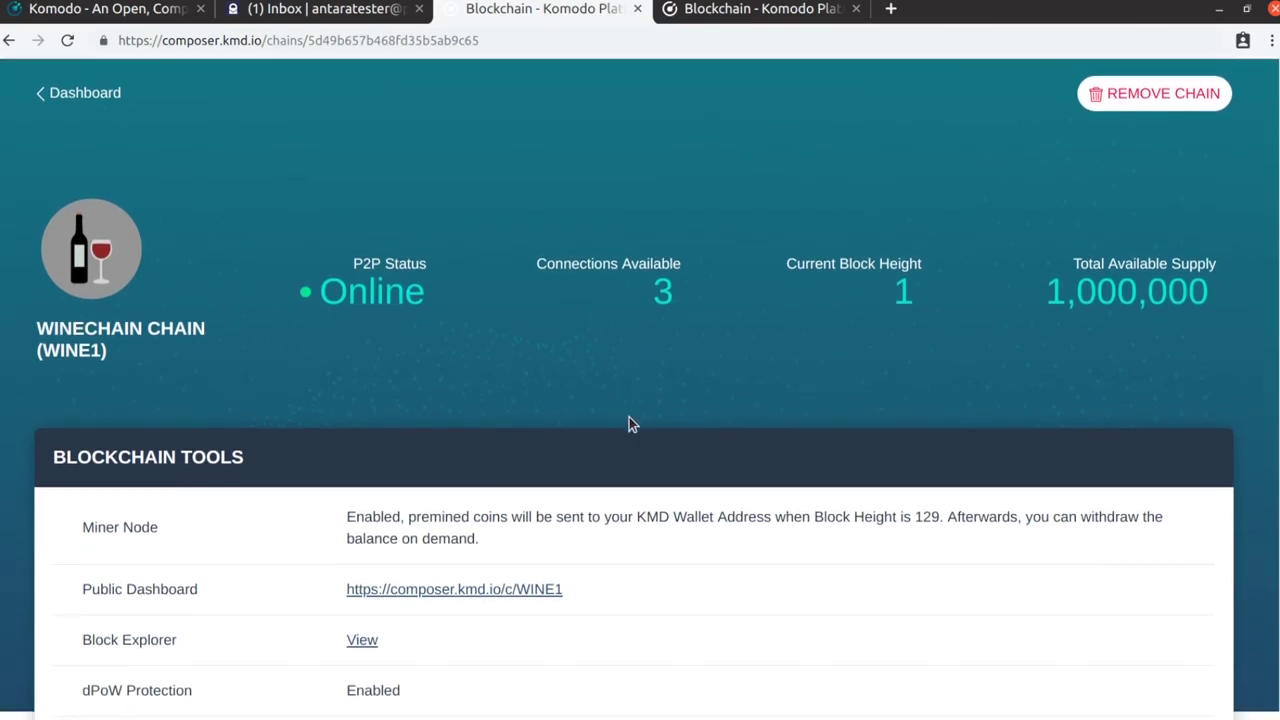
pyautogui.scroll(-3, 630, 420)
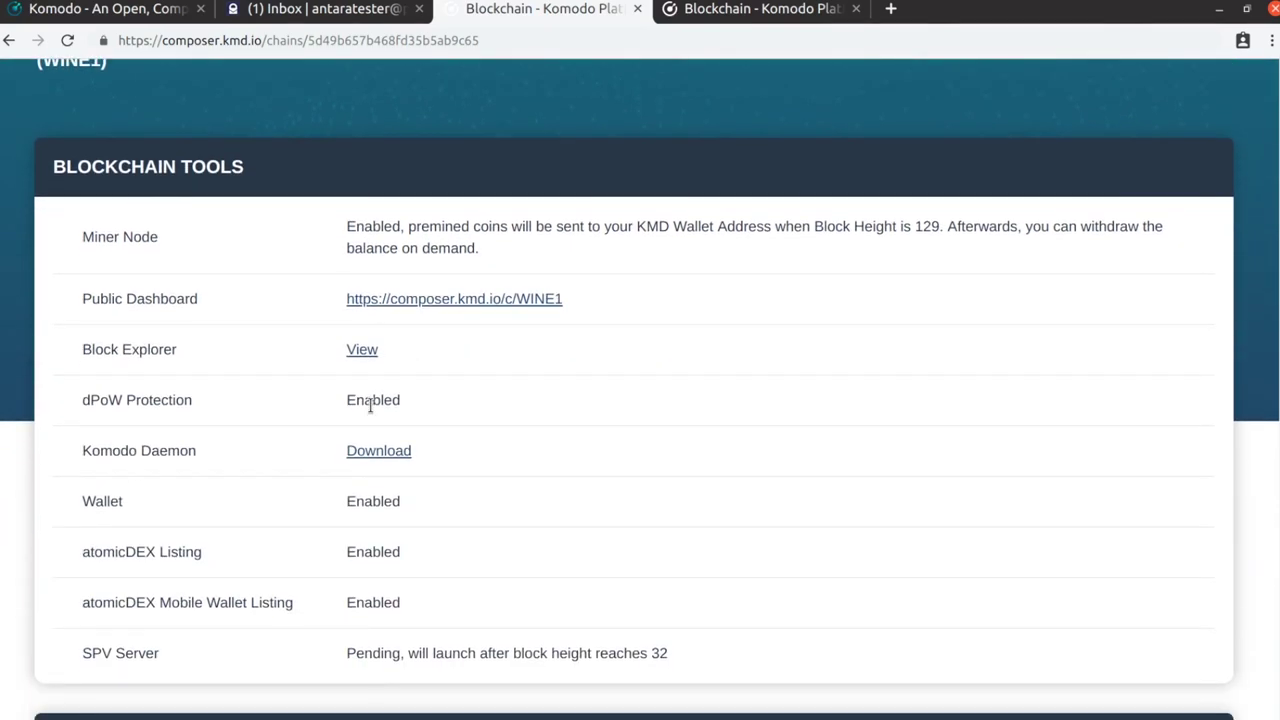
pyautogui.rightClick(359, 305)
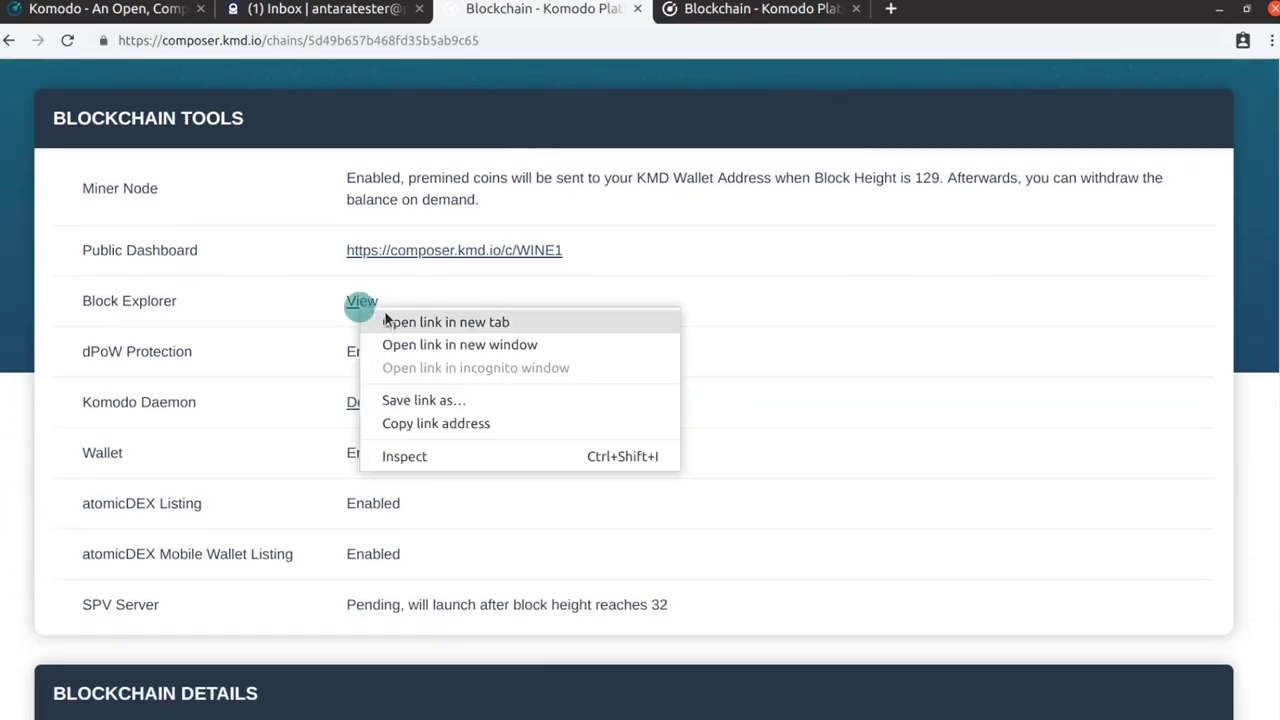
pyautogui.click(395, 318)
pyautogui.click(945, 12)
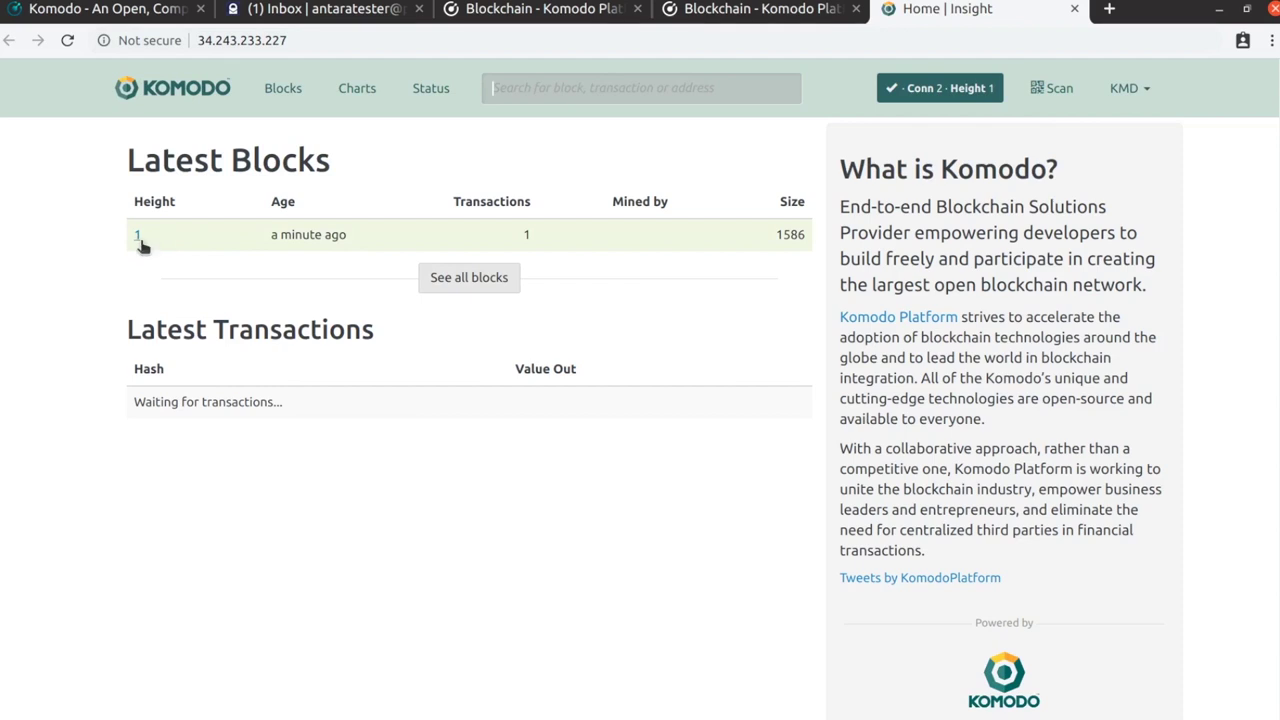
# Check WINE1's Block #1 details in Insight, then return to the WINECHAIN Composer page
pyautogui.click(138, 237)
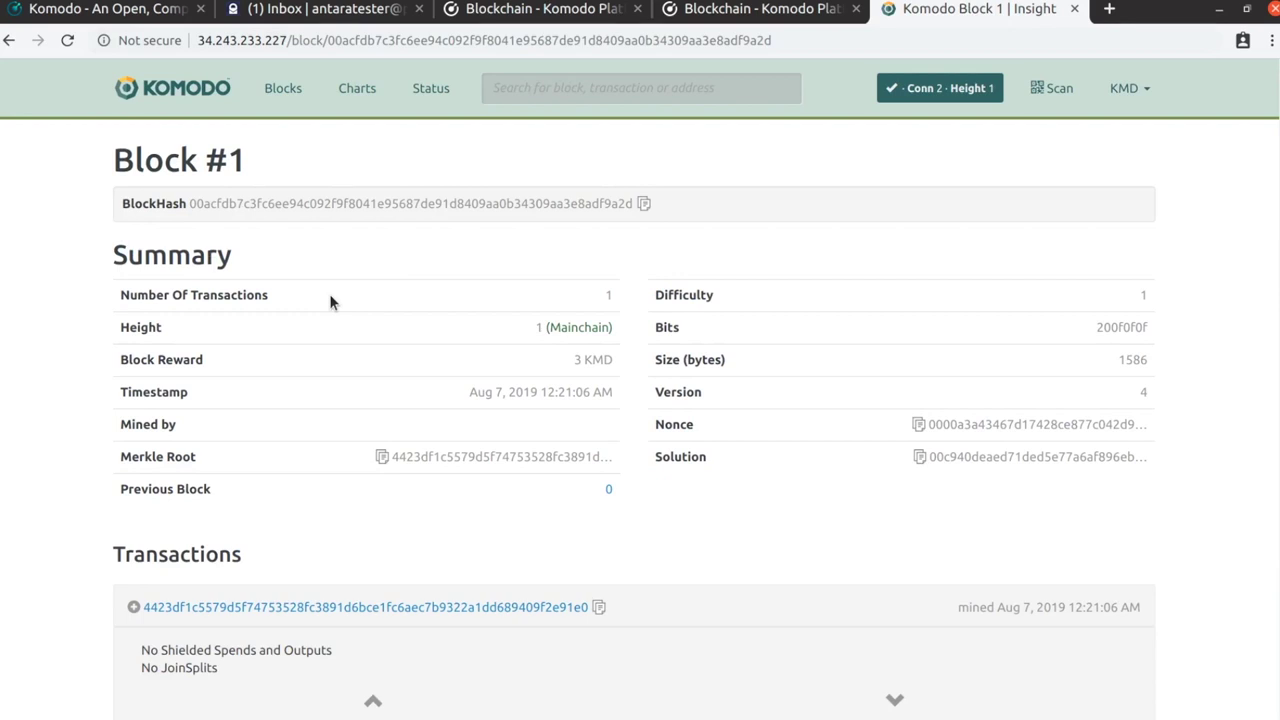
pyautogui.scroll(-3, 330, 300)
pyautogui.scroll(3, 332, 296)
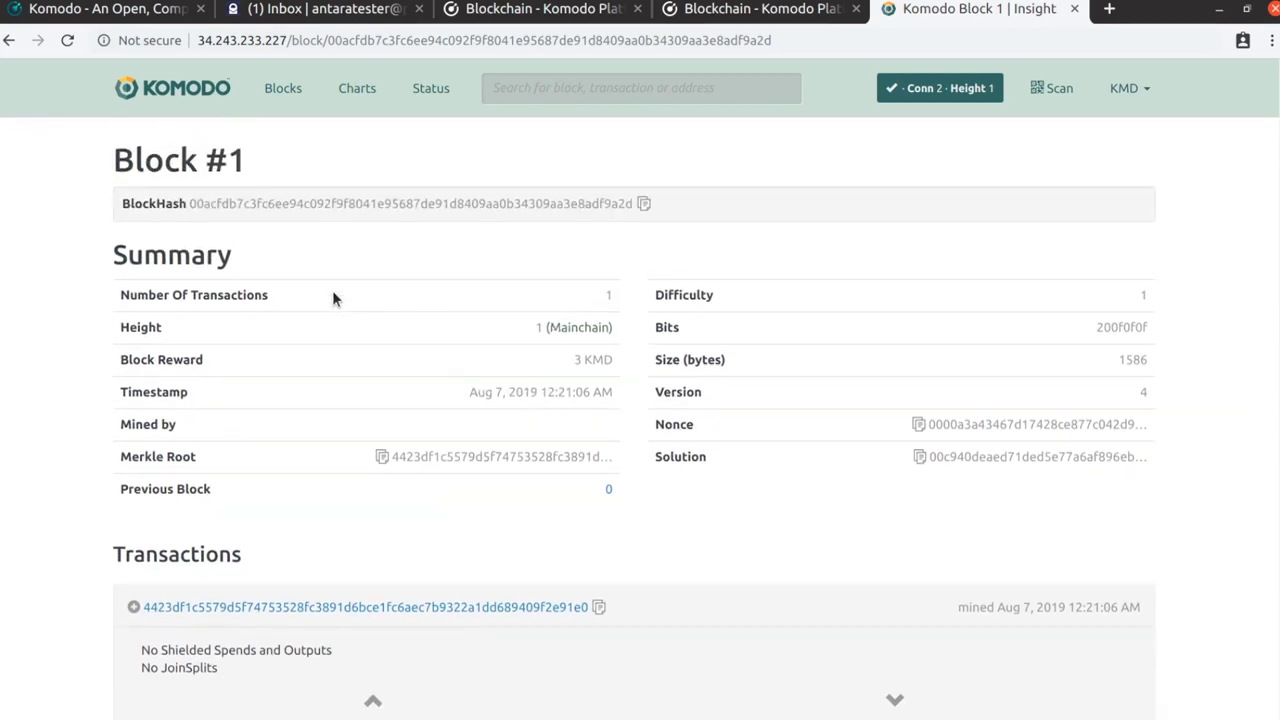
pyautogui.click(155, 88)
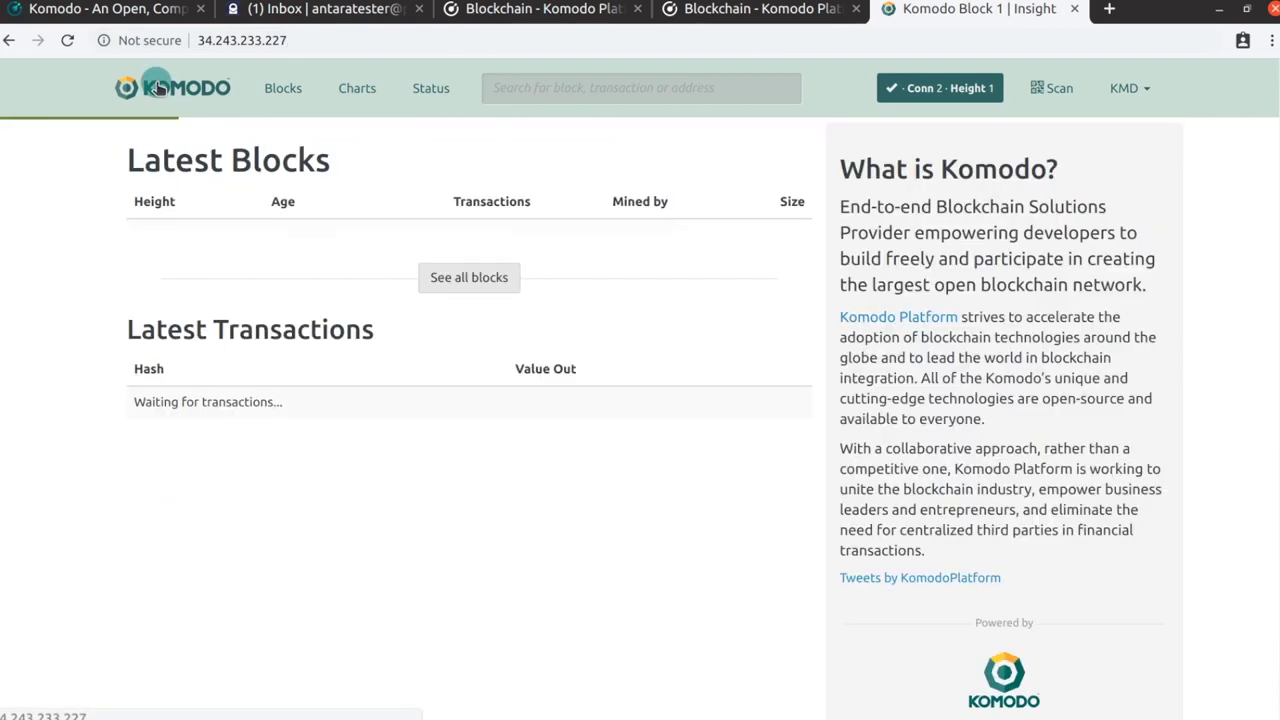
pyautogui.click(632, 6)
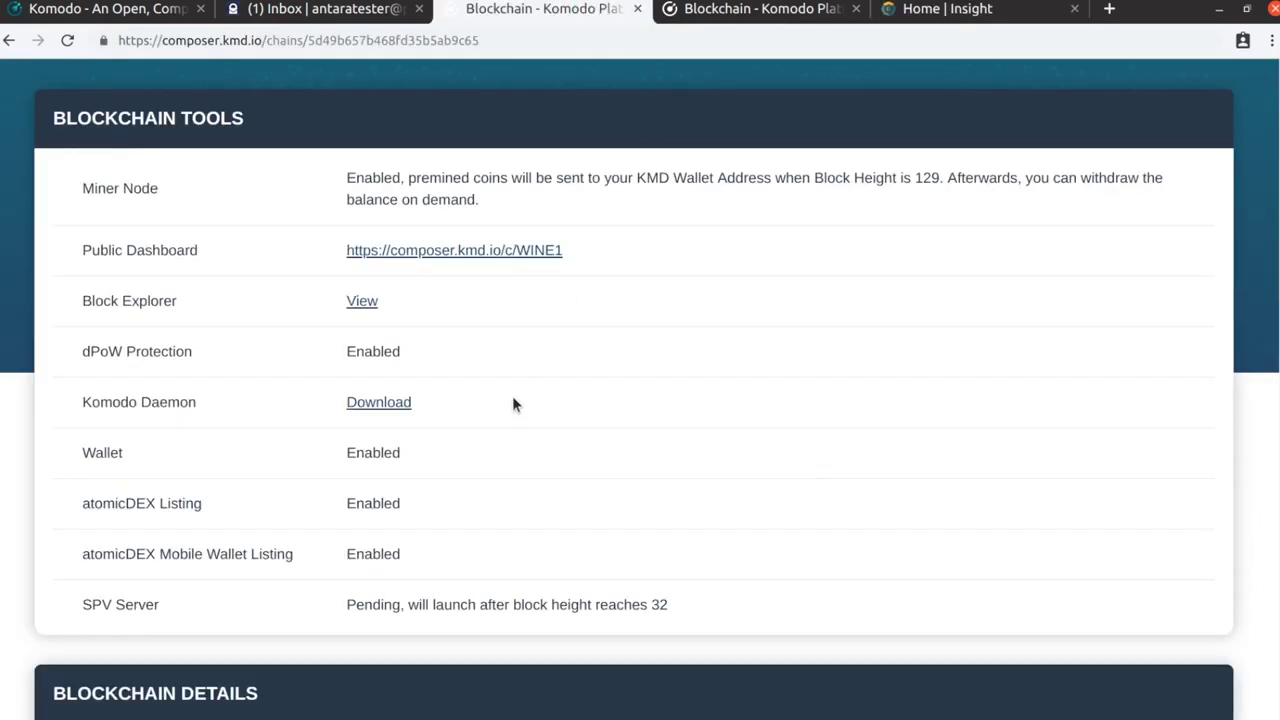
pyautogui.scroll(-2, 365, 440)
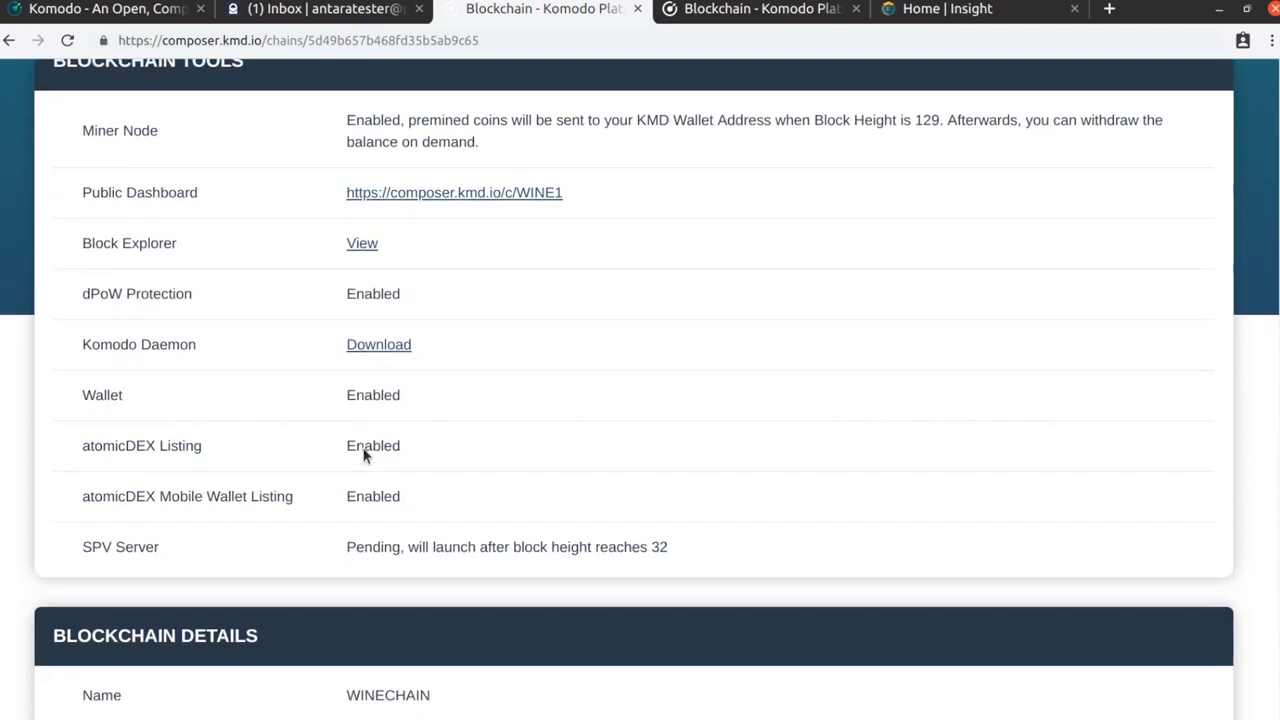
pyautogui.scroll(-1, 368, 447)
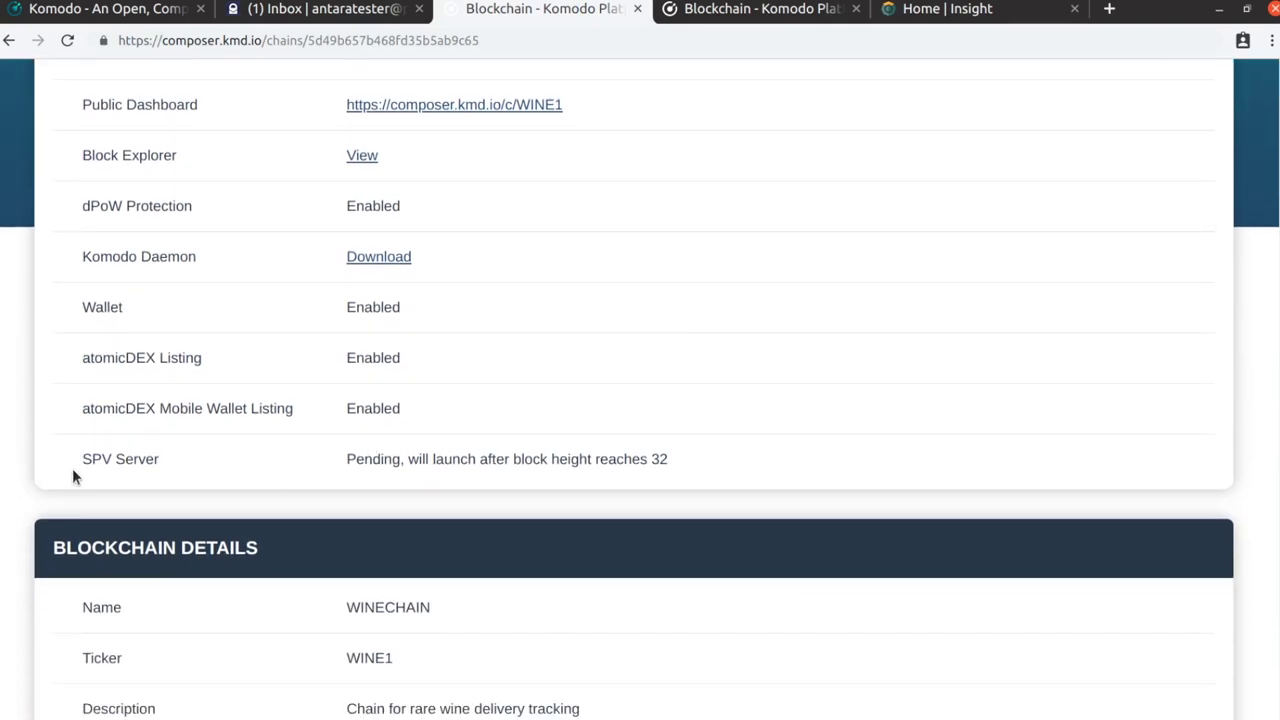
pyautogui.moveTo(354, 459); pyautogui.dragTo(670, 459)
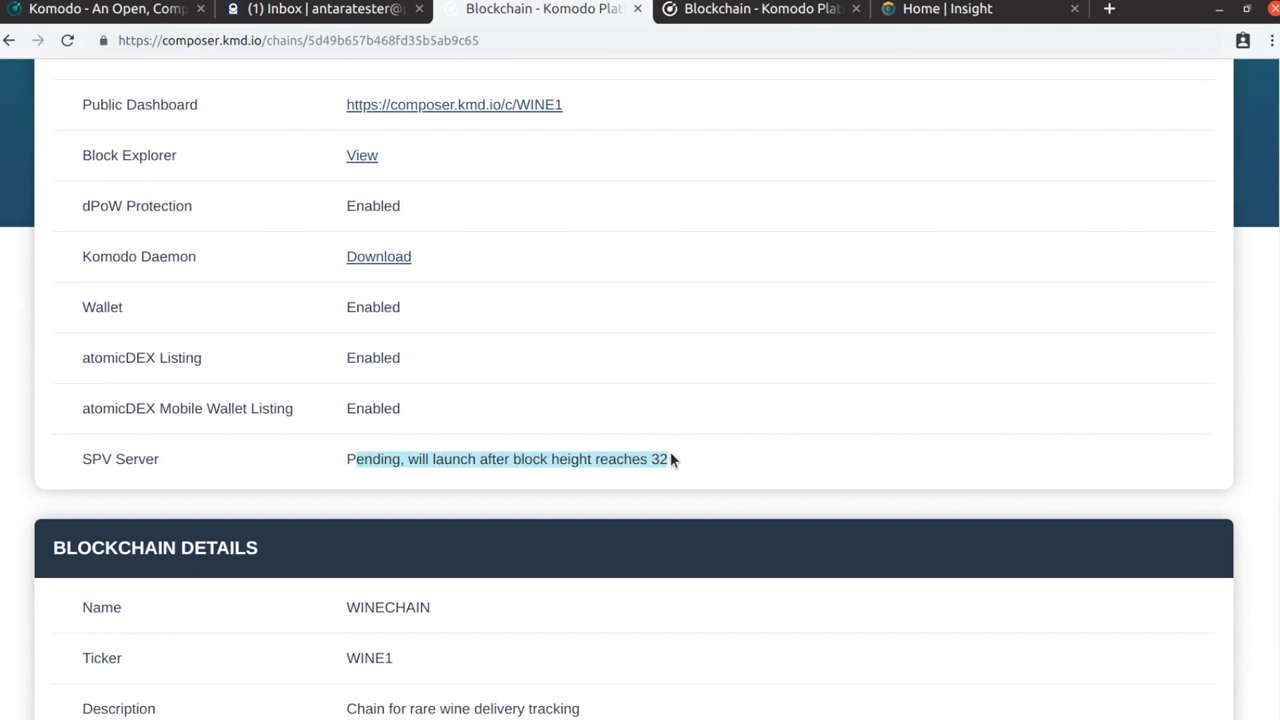
pyautogui.click(670, 459)
pyautogui.scroll(-3, 630, 456)
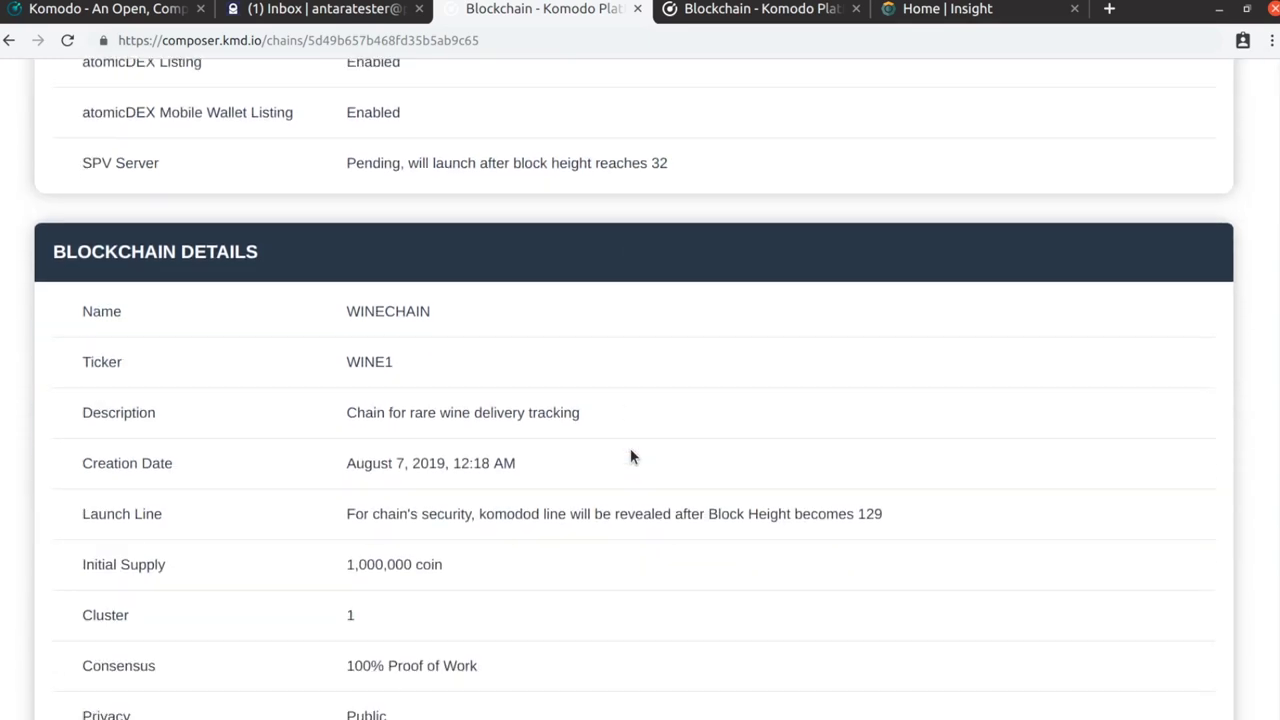
pyautogui.scroll(-5, 630, 457)
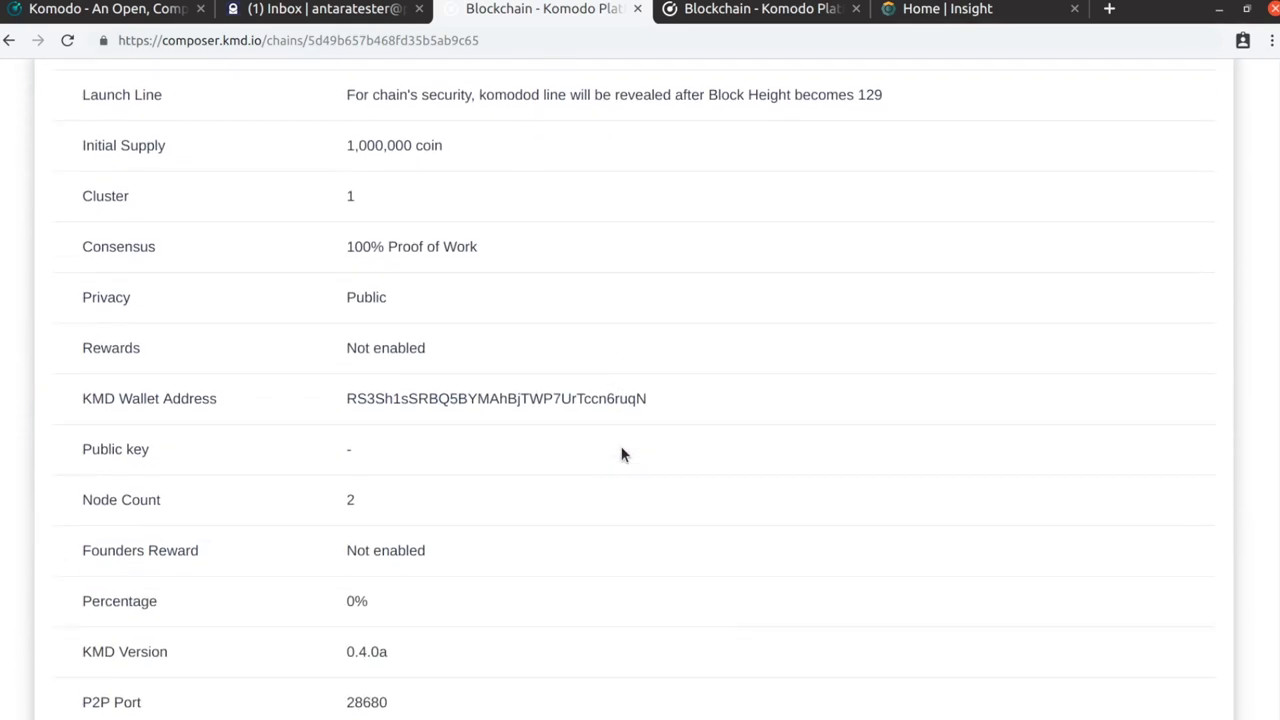
pyautogui.scroll(-1, 621, 455)
pyautogui.scroll(10, 863, 451)
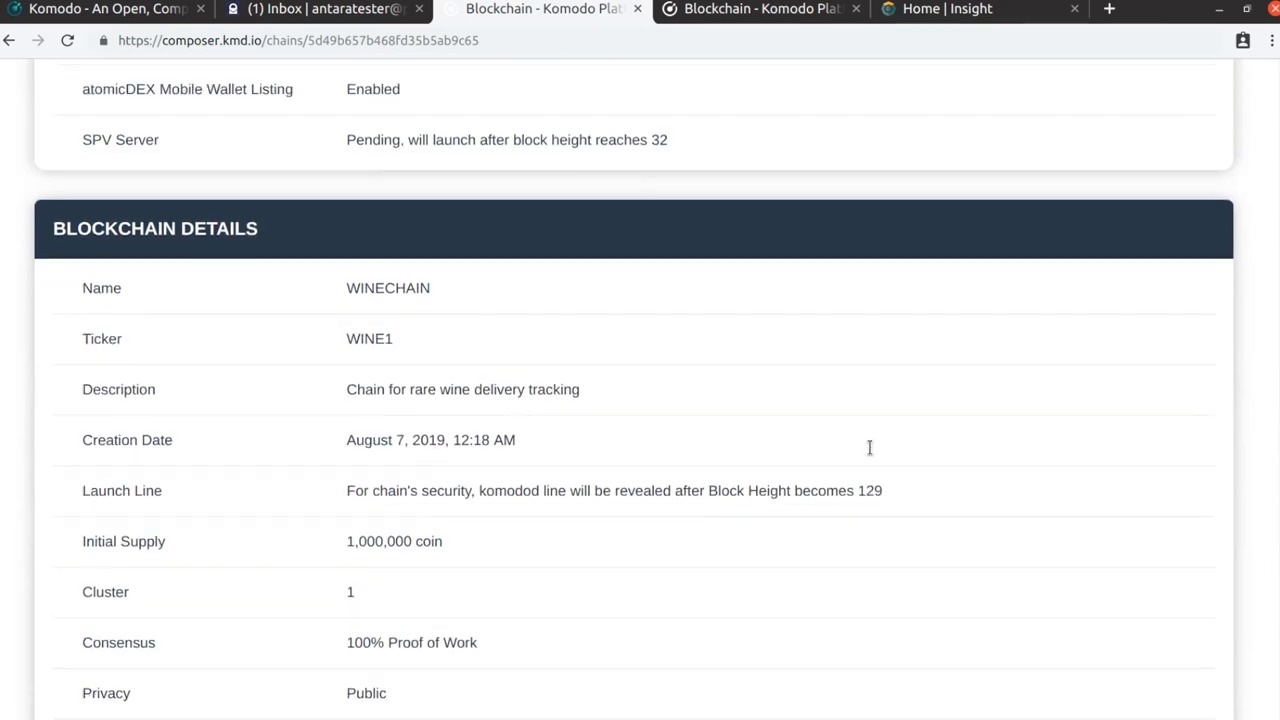
pyautogui.scroll(2, 867, 450)
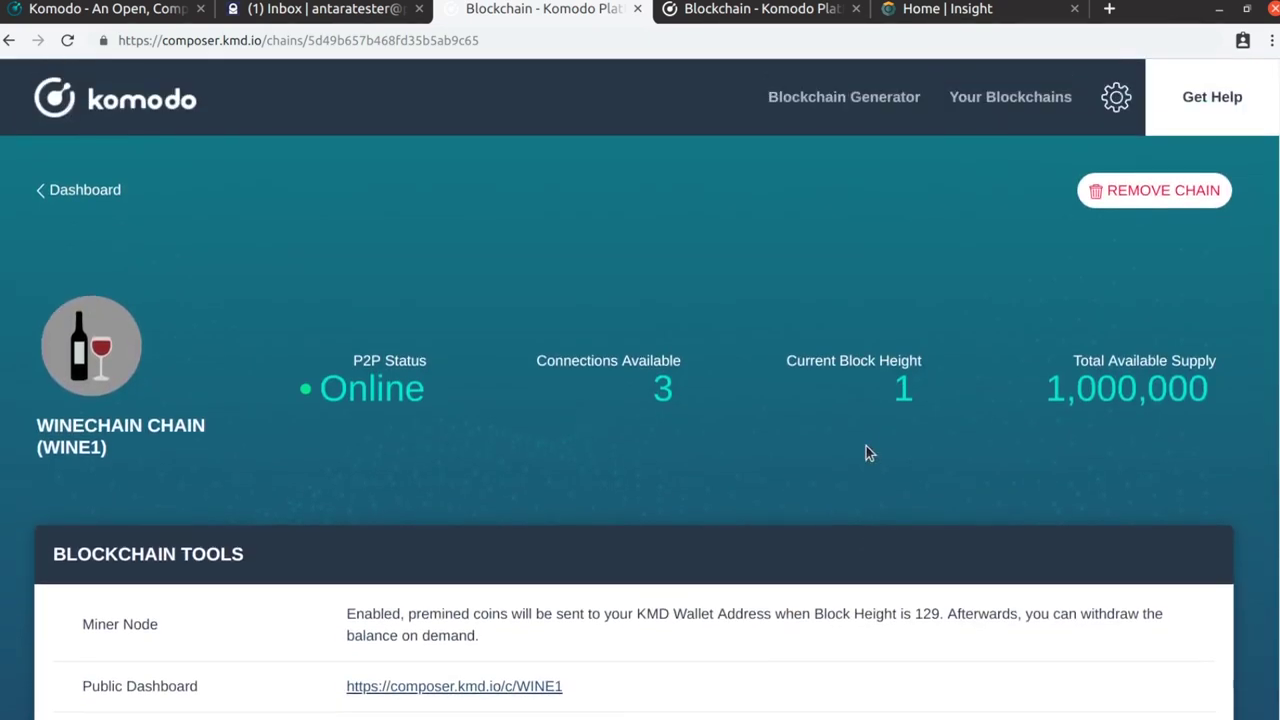